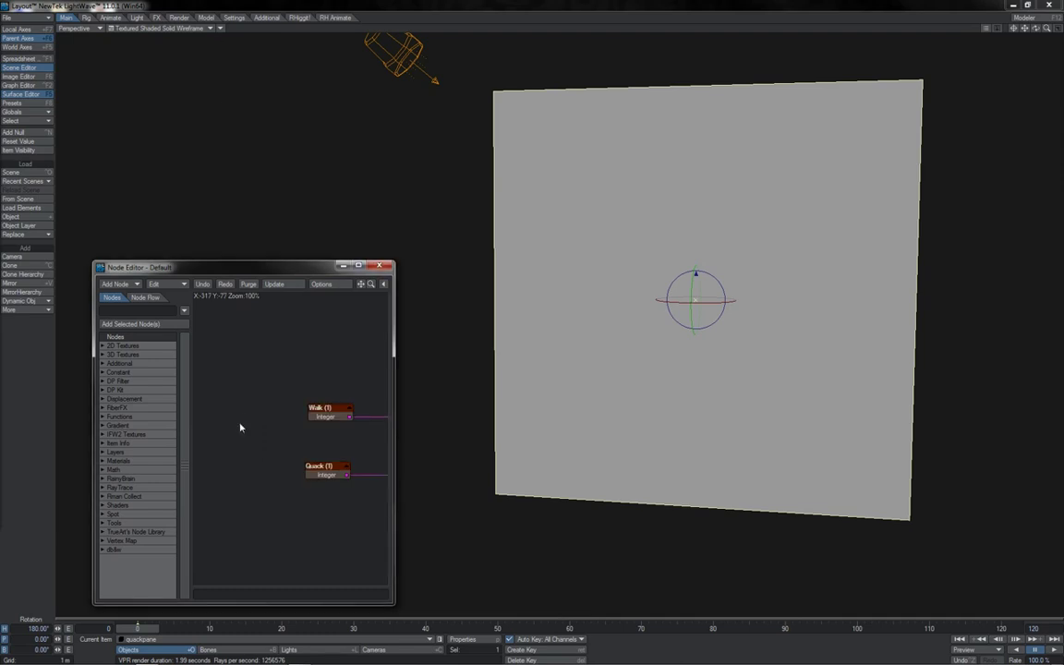
# Step: Check the integer values in the Walk and Quack node settings
pyautogui.moveTo(325, 420); pyautogui.dragTo(321, 420)
pyautogui.click(324, 469)
pyautogui.moveTo(326, 472); pyautogui.dragTo(324, 472)
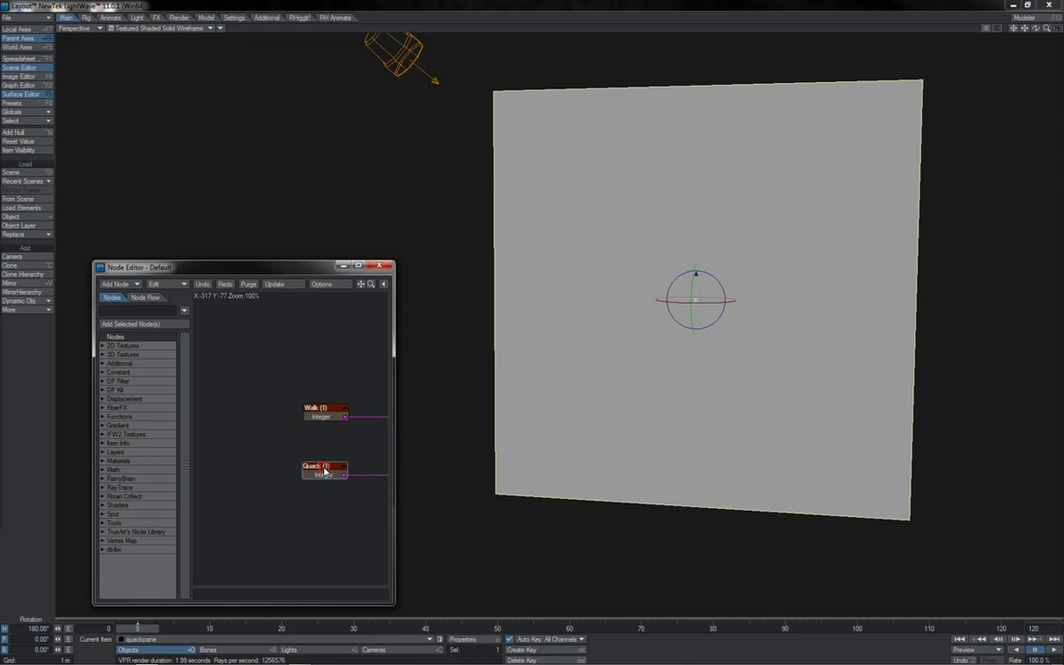
pyautogui.doubleClick(325, 412)
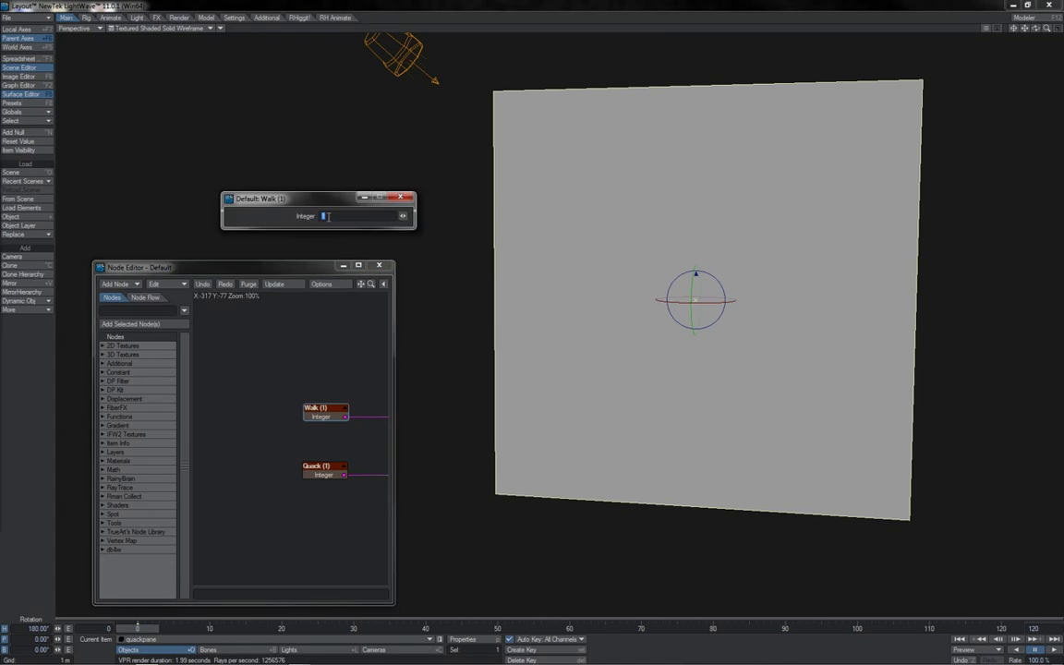
pyautogui.click(328, 216)
pyautogui.click(323, 469)
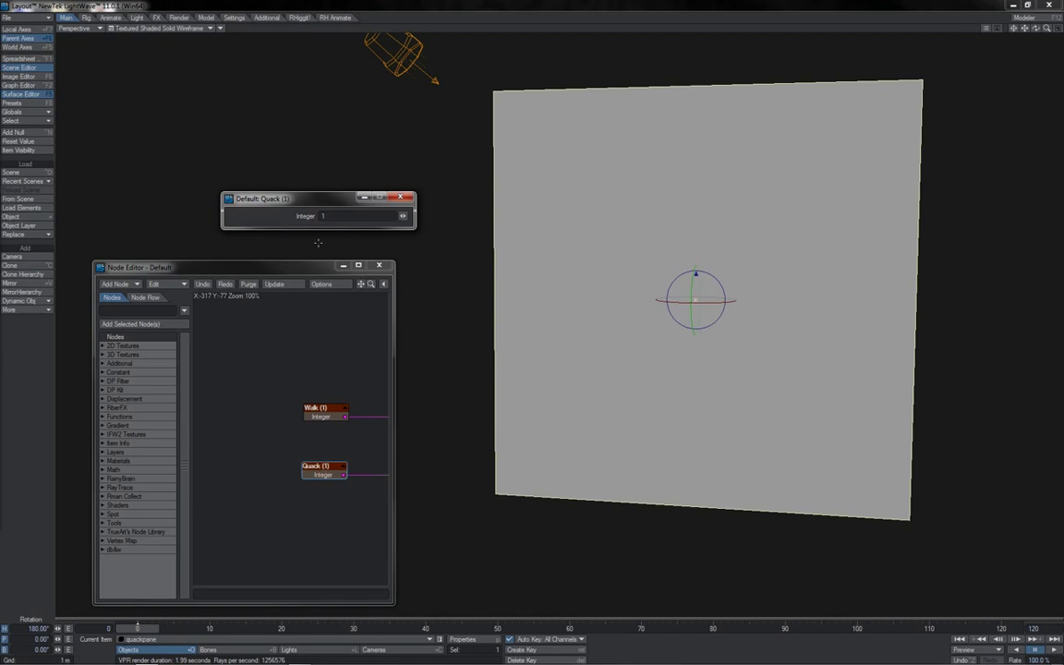
pyautogui.click(399, 198)
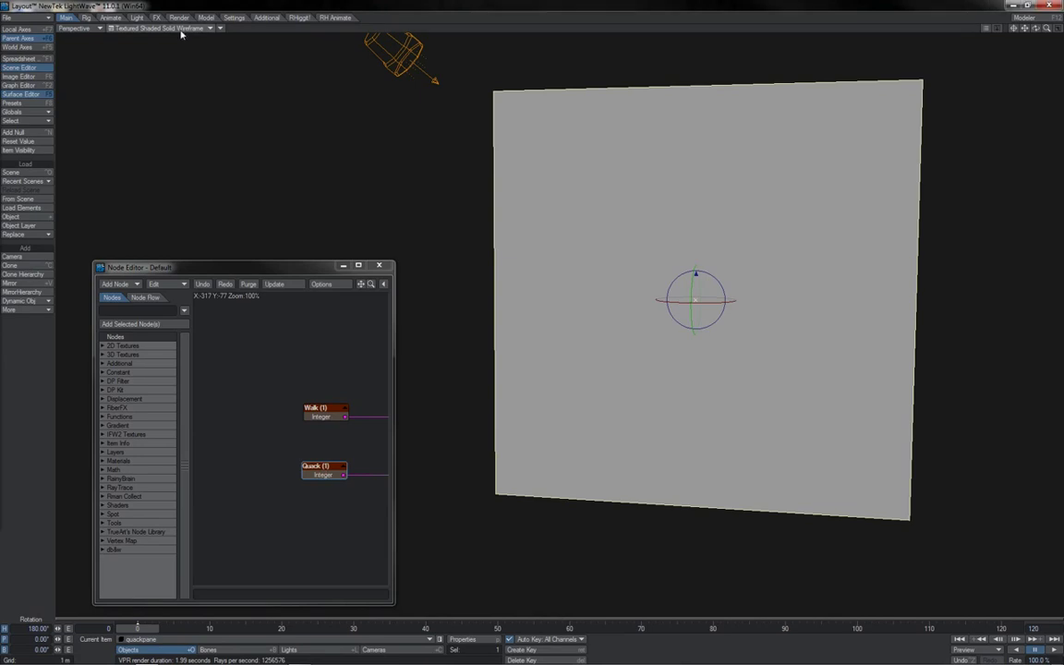
# Step: Switch the perspective viewport to VPR rendering and set the Quack node's integer to 0
pyautogui.click(181, 33)
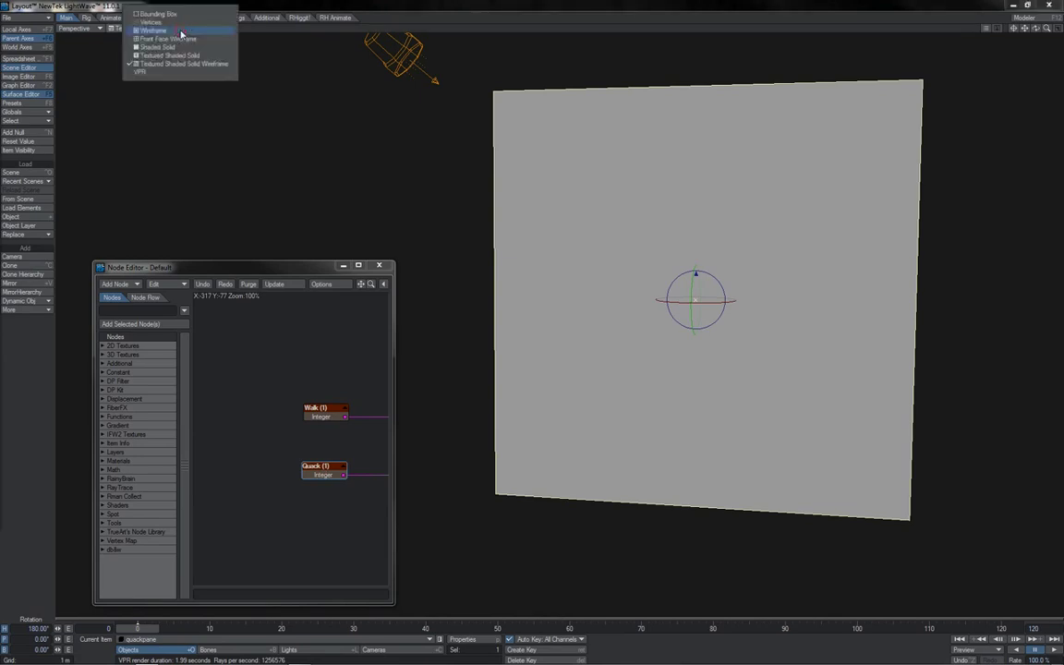
pyautogui.click(157, 64)
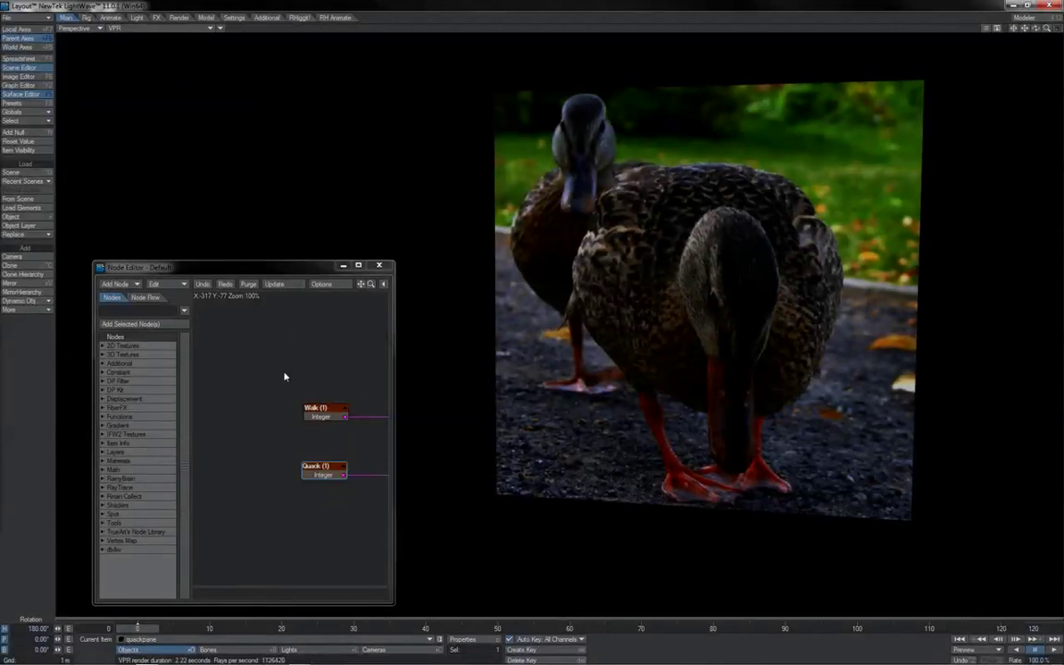
pyautogui.doubleClick(316, 466)
pyautogui.click(338, 218)
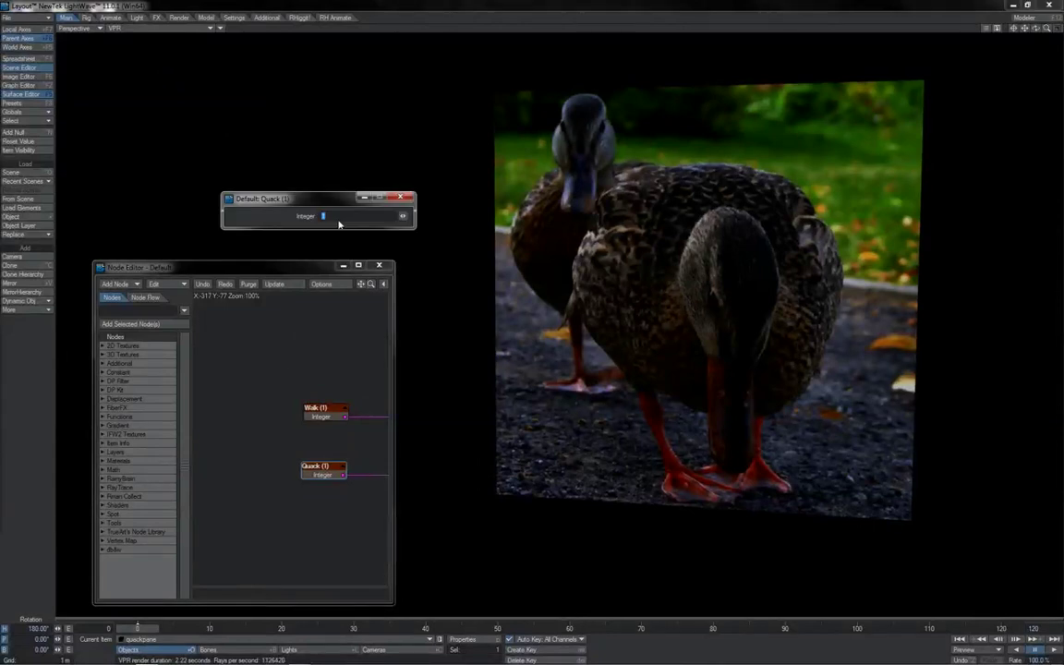
pyautogui.write('0')
pyautogui.press('Return')
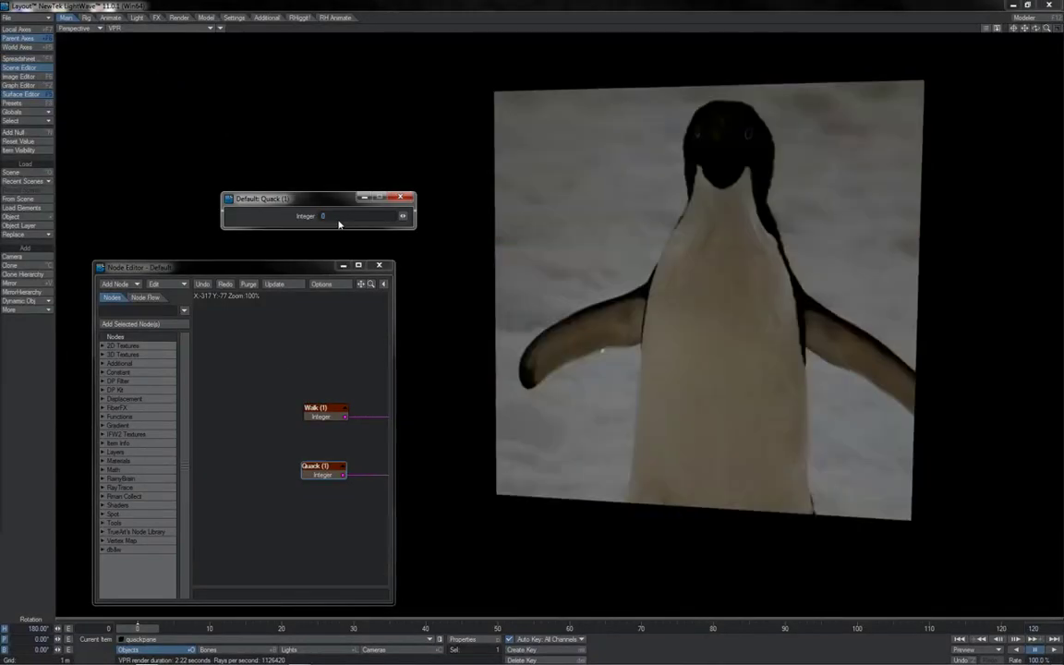
pyautogui.click(401, 197)
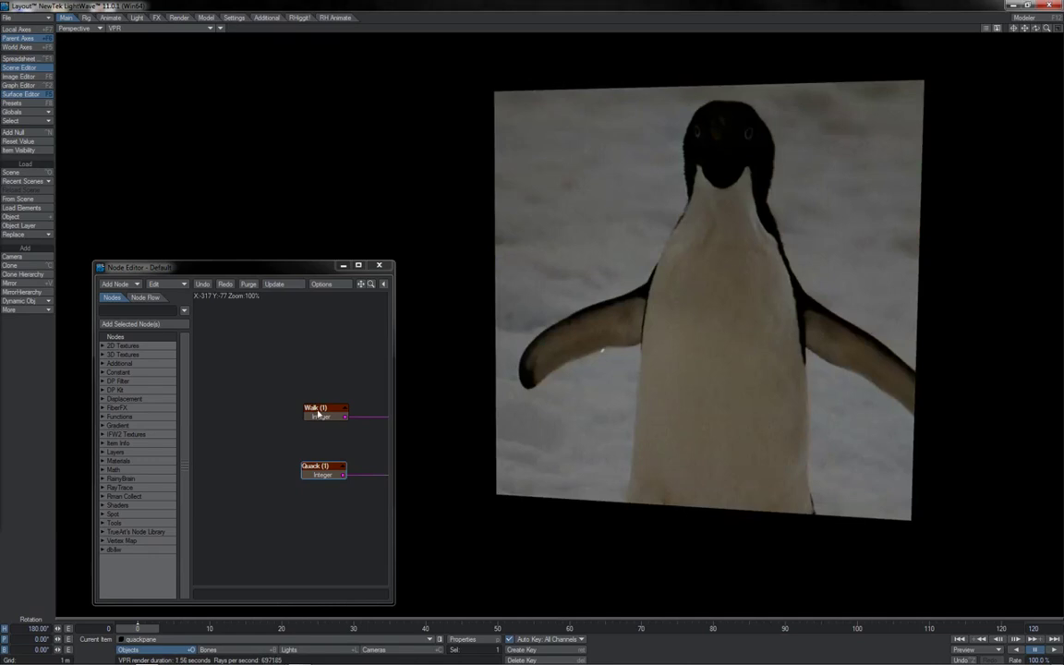
# Step: Change the Walk node's integer, and set the Quack node's integer to 1
pyautogui.doubleClick(319, 412)
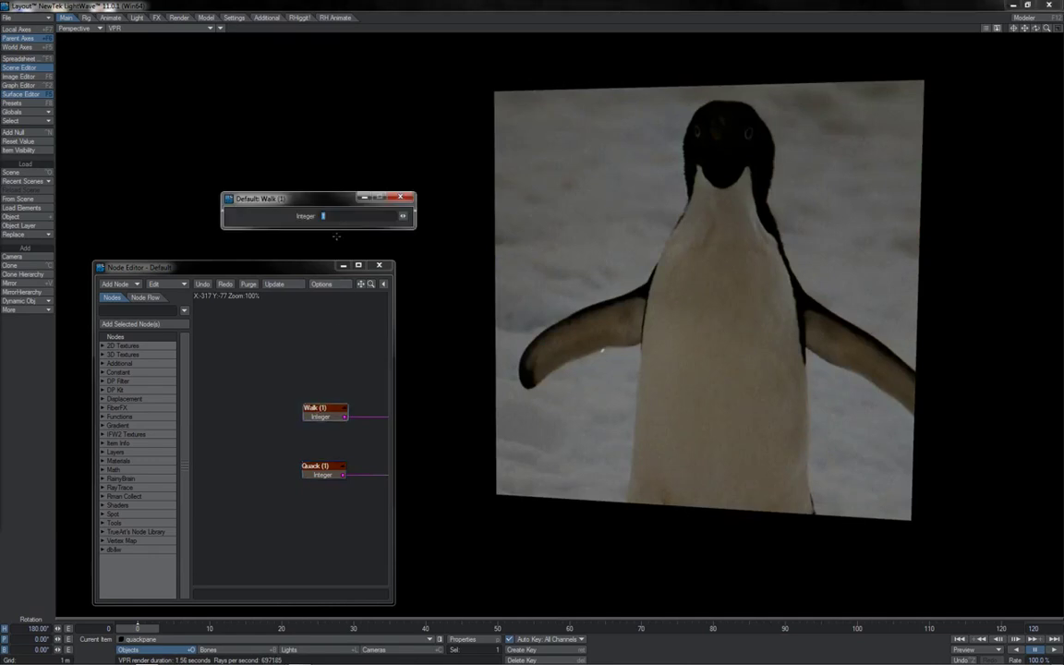
pyautogui.click(398, 197)
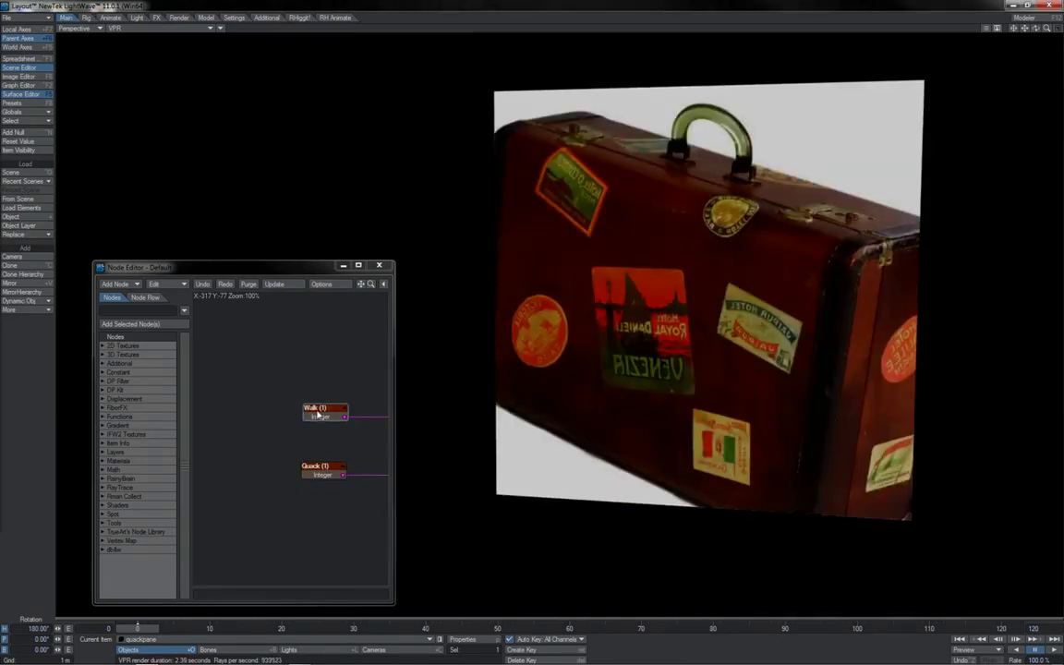
pyautogui.doubleClick(322, 469)
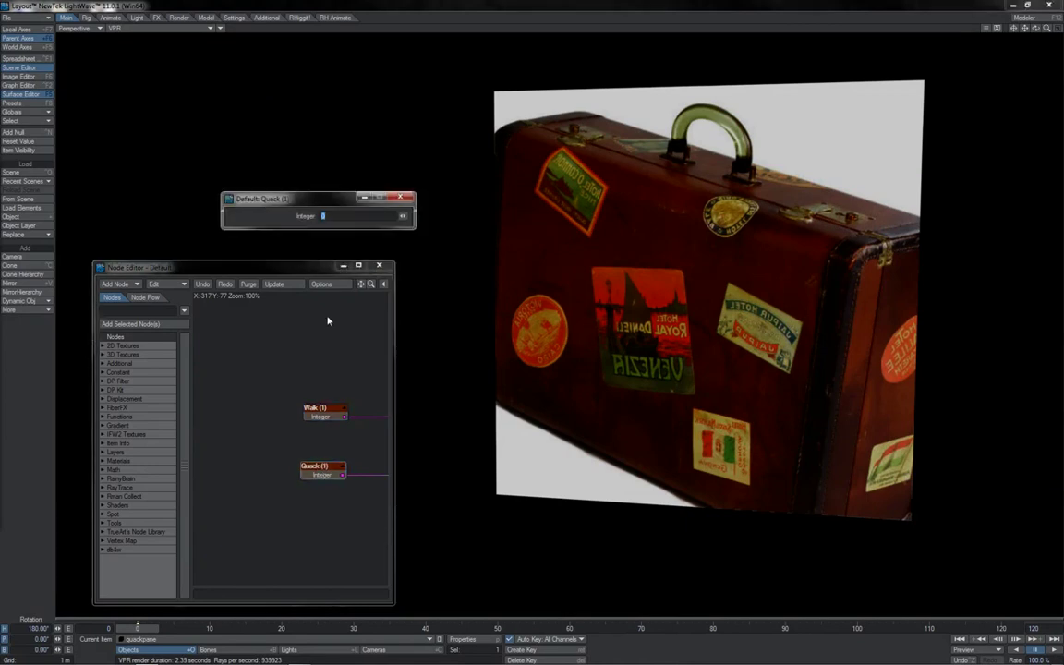
pyautogui.write('1')
pyautogui.press('Return')
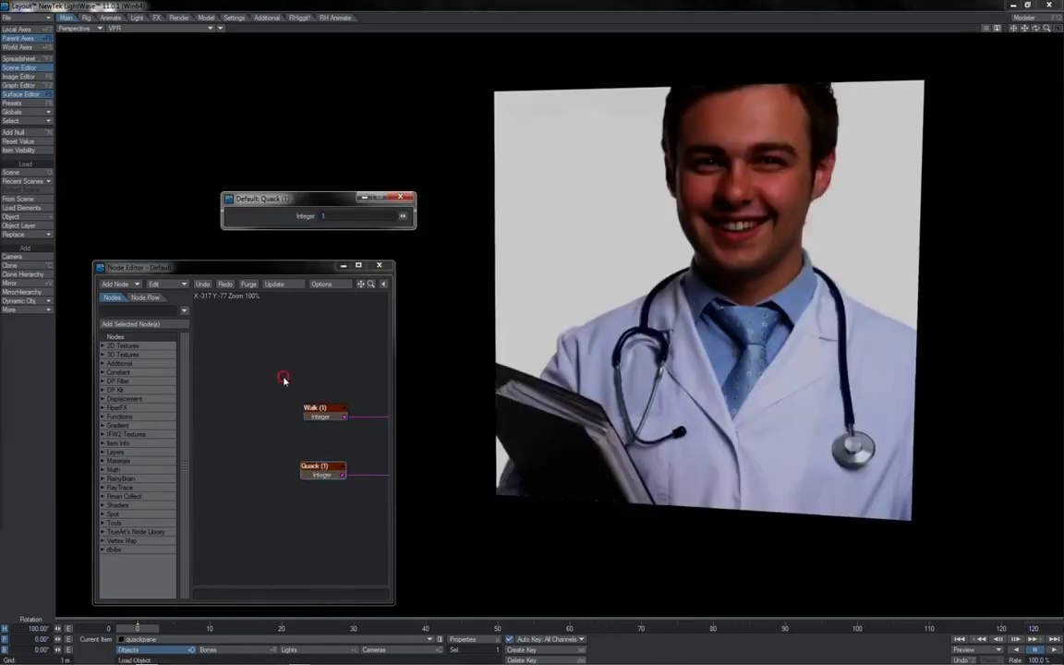
pyautogui.moveTo(280, 373); pyautogui.dragTo(332, 505)
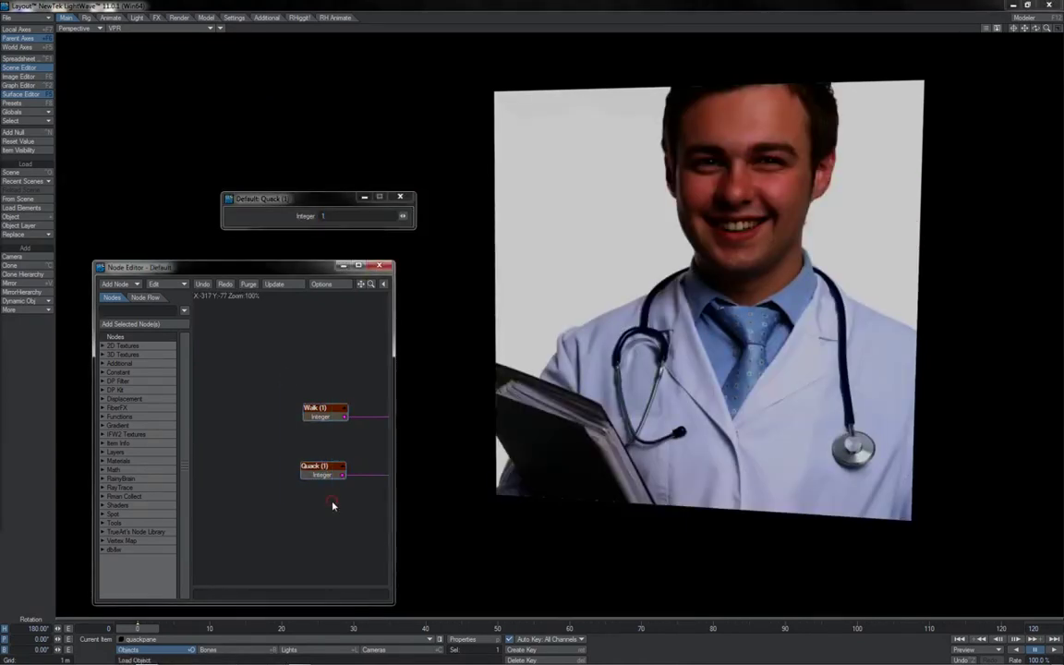
pyautogui.click(332, 395)
pyautogui.click(334, 412)
pyautogui.moveTo(274, 388); pyautogui.dragTo(357, 489)
pyautogui.moveTo(286, 444); pyautogui.dragTo(316, 492)
pyautogui.click(297, 450)
pyautogui.click(307, 469)
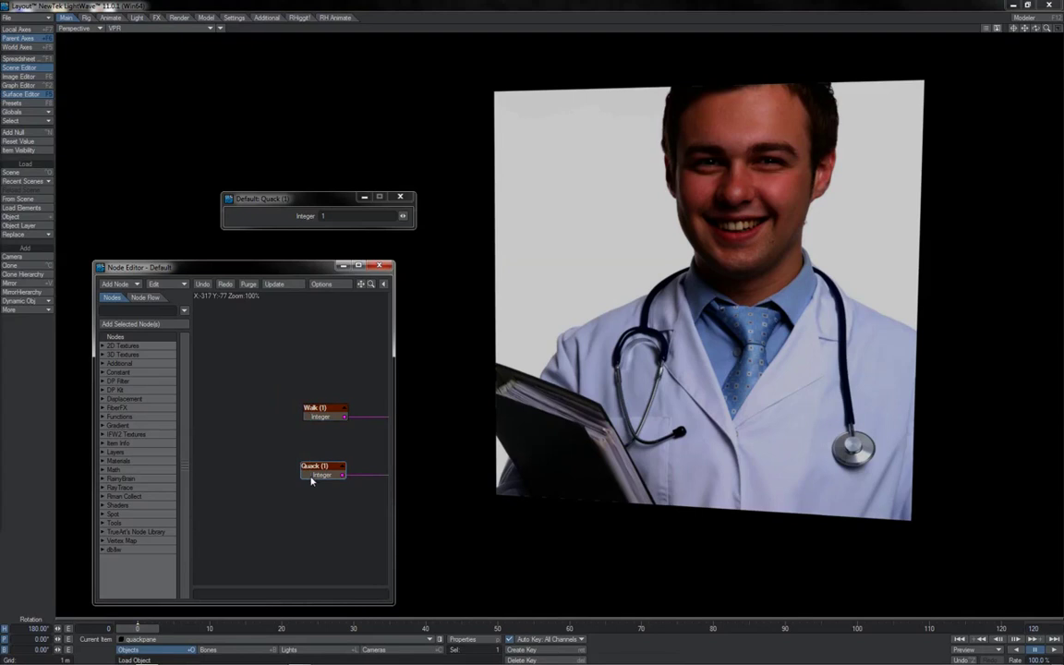
pyautogui.click(298, 385)
pyautogui.click(399, 197)
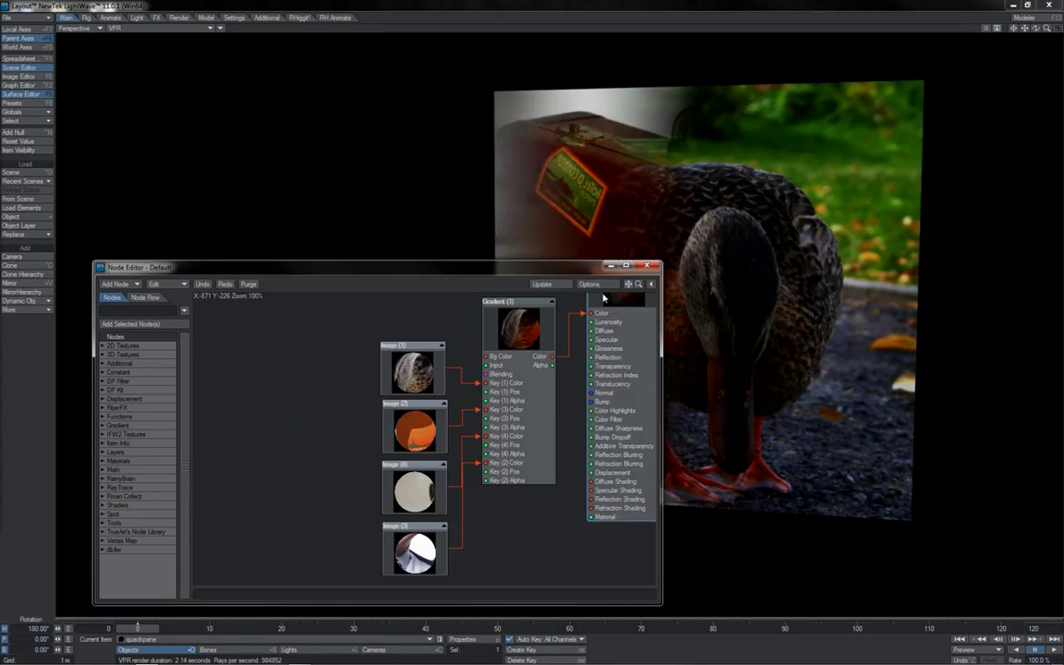
# Step: Examine the four image nodes feeding the Gradient node and review the gradient's key settings
pyautogui.click(414, 369)
pyautogui.click(414, 432)
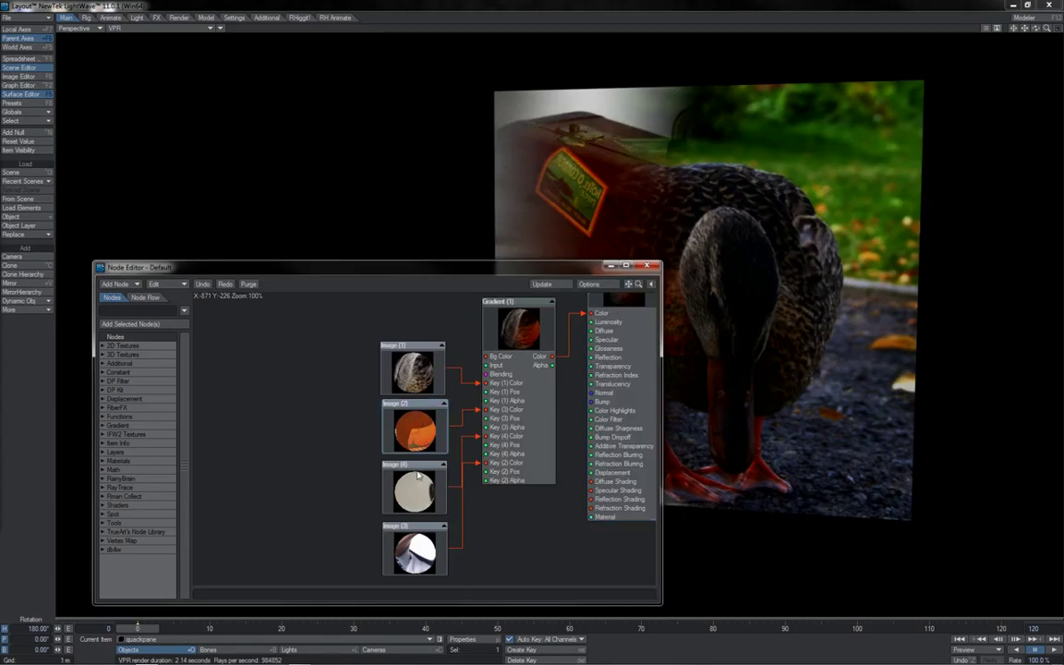
pyautogui.click(415, 473)
pyautogui.click(413, 528)
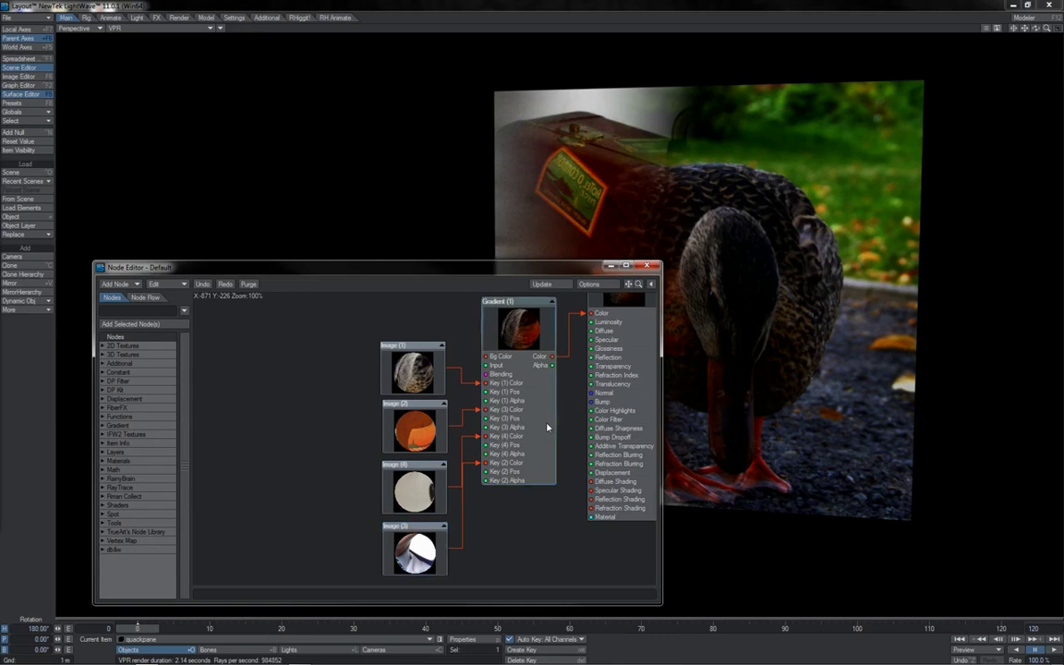
pyautogui.doubleClick(491, 379)
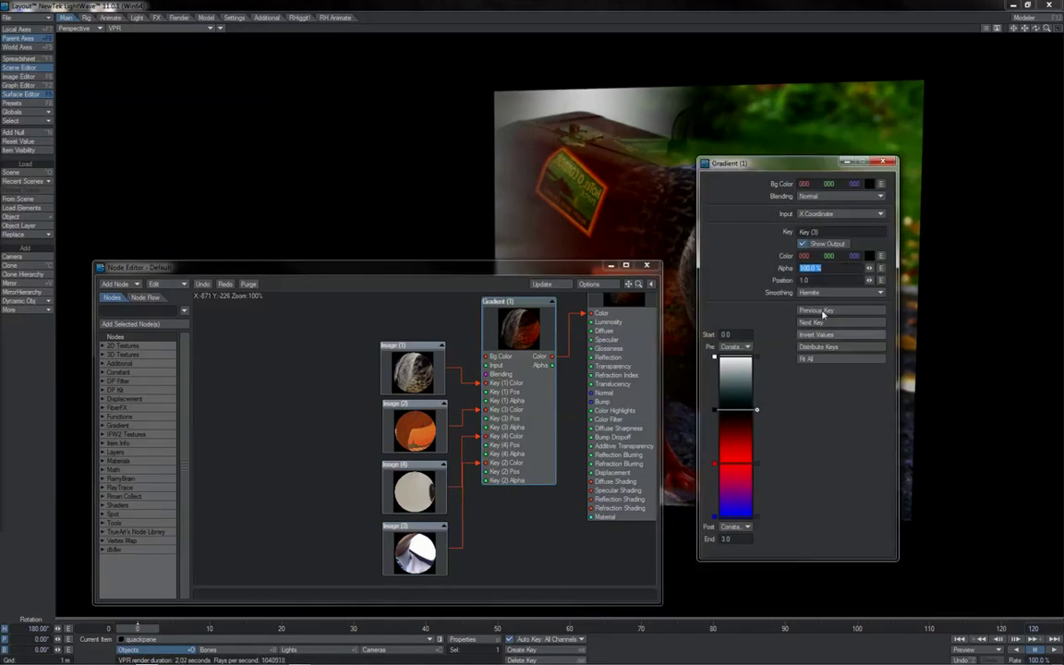
pyautogui.click(882, 163)
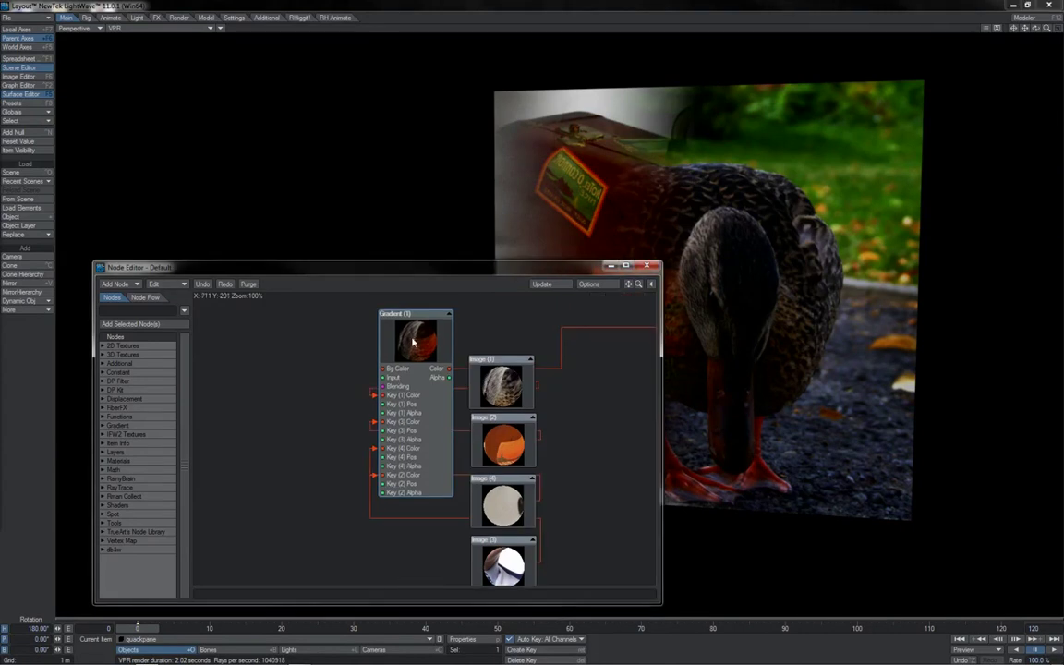
# Step: Place the Gradient node beside the image nodes, and stack the Walk and Quack nodes closely with free space before the gradient
pyautogui.moveTo(409, 334); pyautogui.dragTo(410, 338)
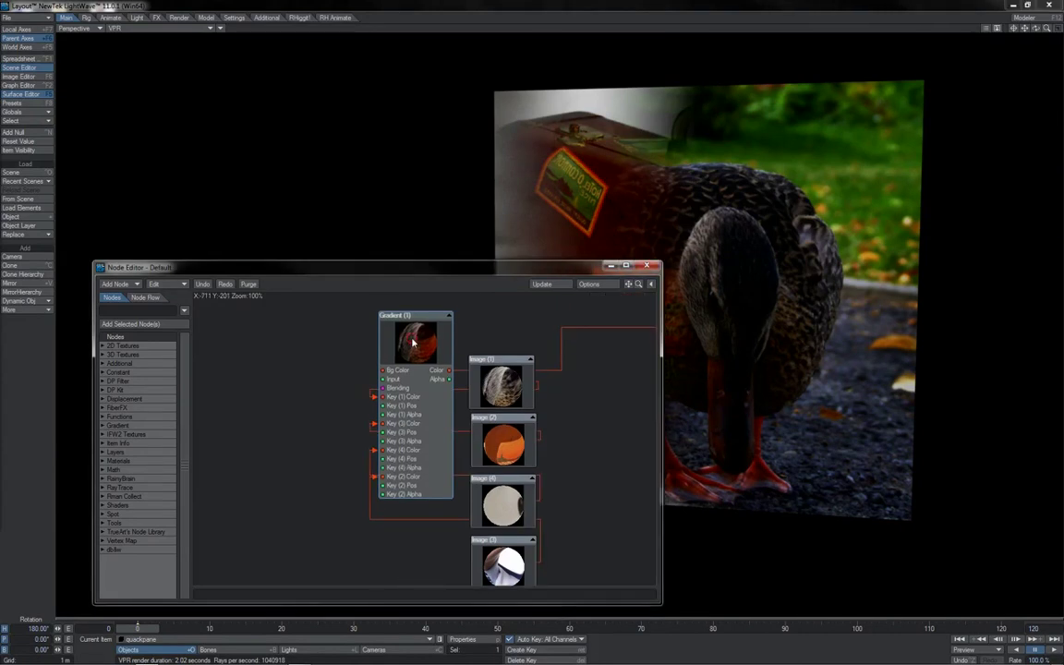
pyautogui.moveTo(631, 289); pyautogui.dragTo(332, 361)
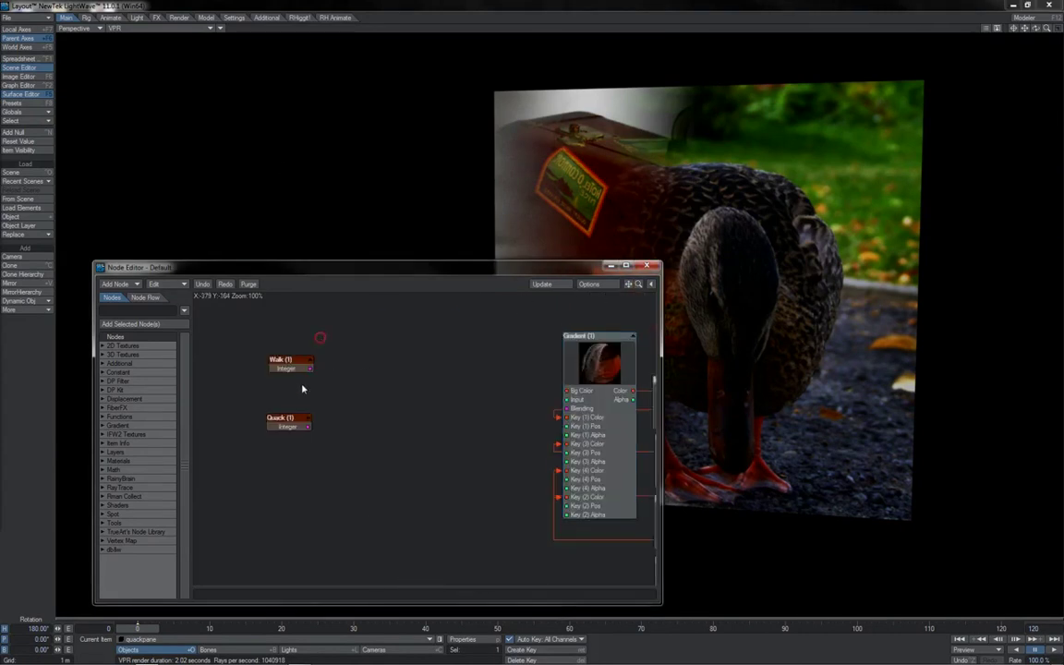
pyautogui.moveTo(286, 430); pyautogui.dragTo(238, 474)
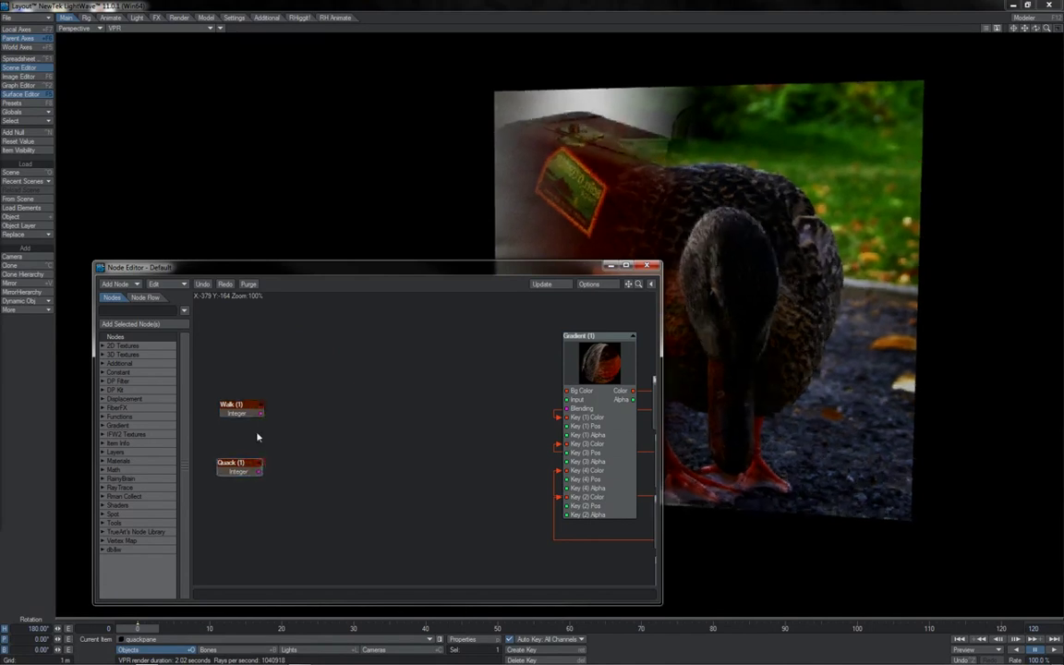
pyautogui.click(259, 405)
pyautogui.click(259, 405)
pyautogui.moveTo(290, 429); pyautogui.dragTo(253, 450)
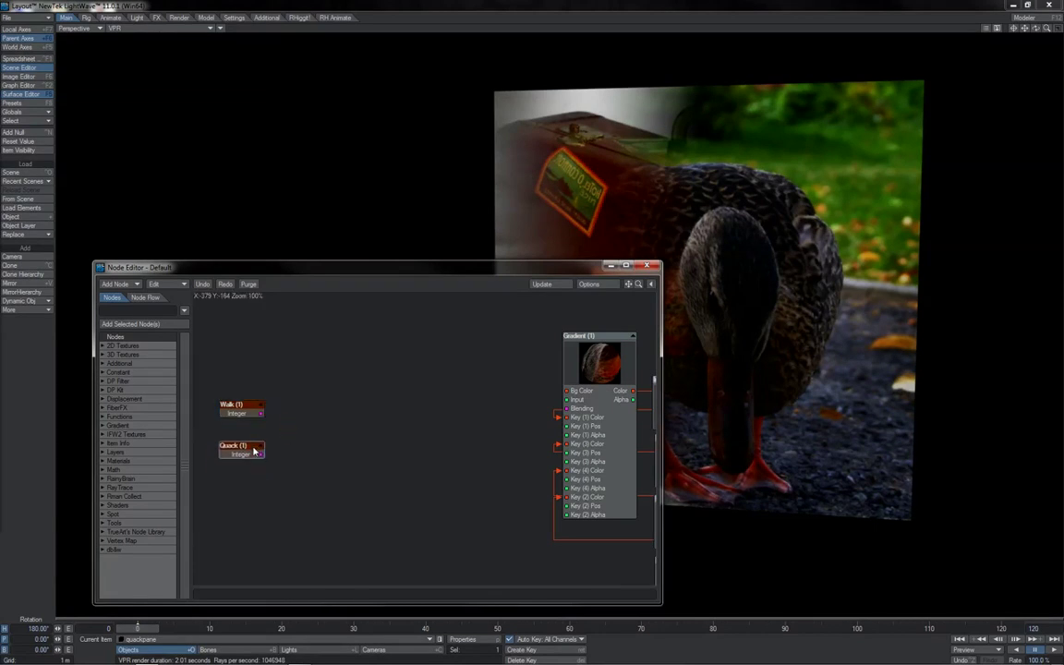
# Step: Add a scalar Logic node beside the constants, connecting Walk to its A input and Quack to its B input
pyautogui.click(113, 469)
pyautogui.doubleClick(134, 573)
pyautogui.moveTo(420, 425); pyautogui.dragTo(348, 408)
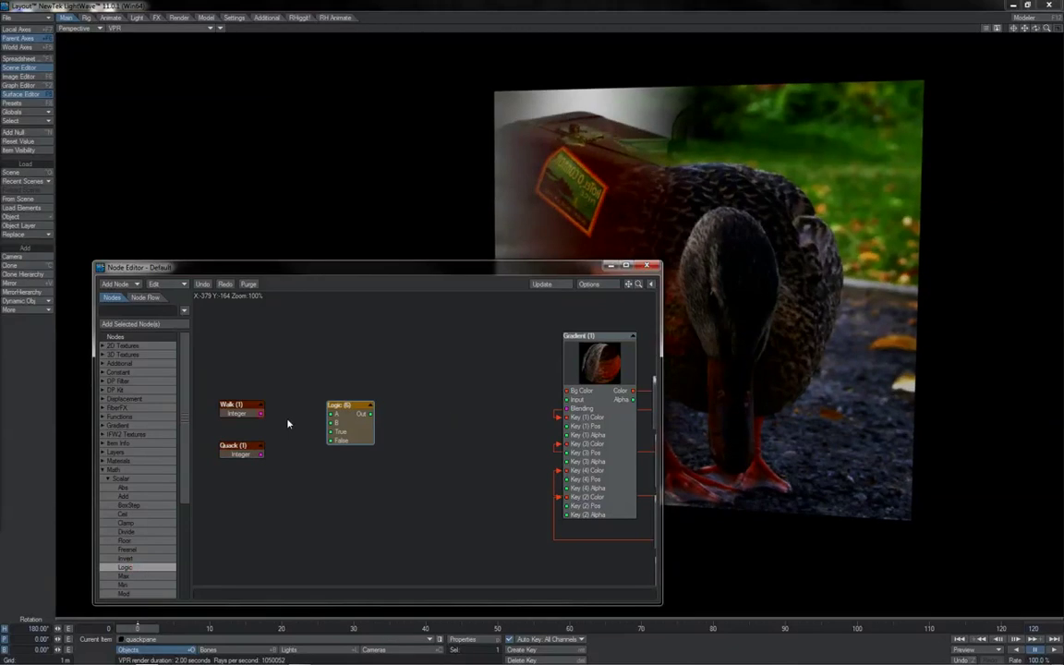
pyautogui.moveTo(261, 414); pyautogui.dragTo(325, 421)
pyautogui.moveTo(263, 453); pyautogui.dragTo(329, 422)
# Step: Check the Logic node's operation and its true and false values, and connect its output to the Gradient node's Input
pyautogui.doubleClick(351, 434)
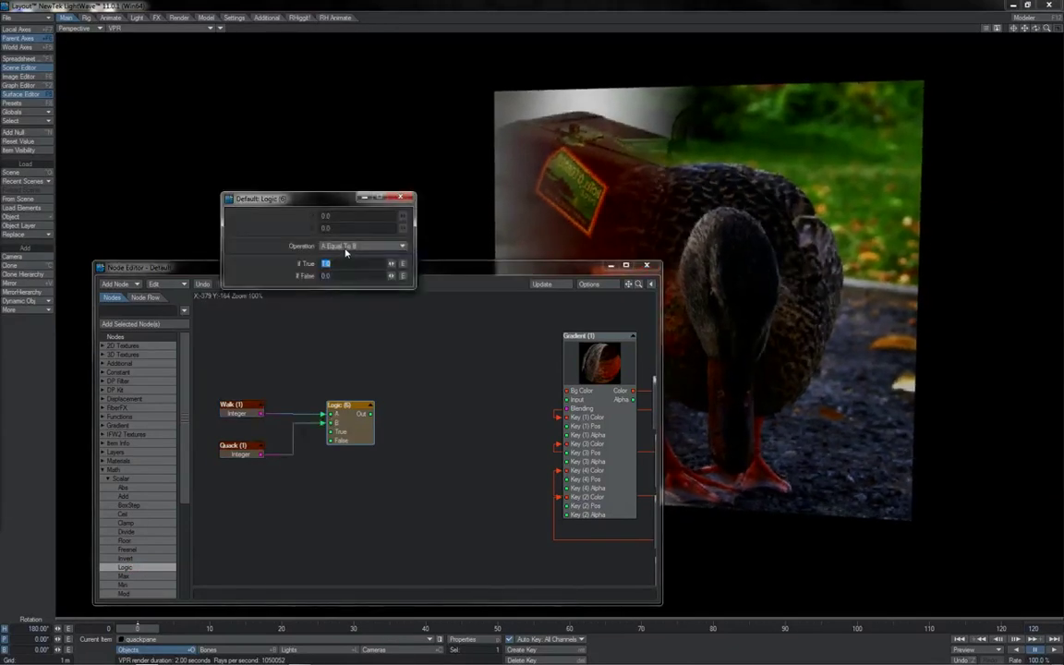
pyautogui.click(373, 415)
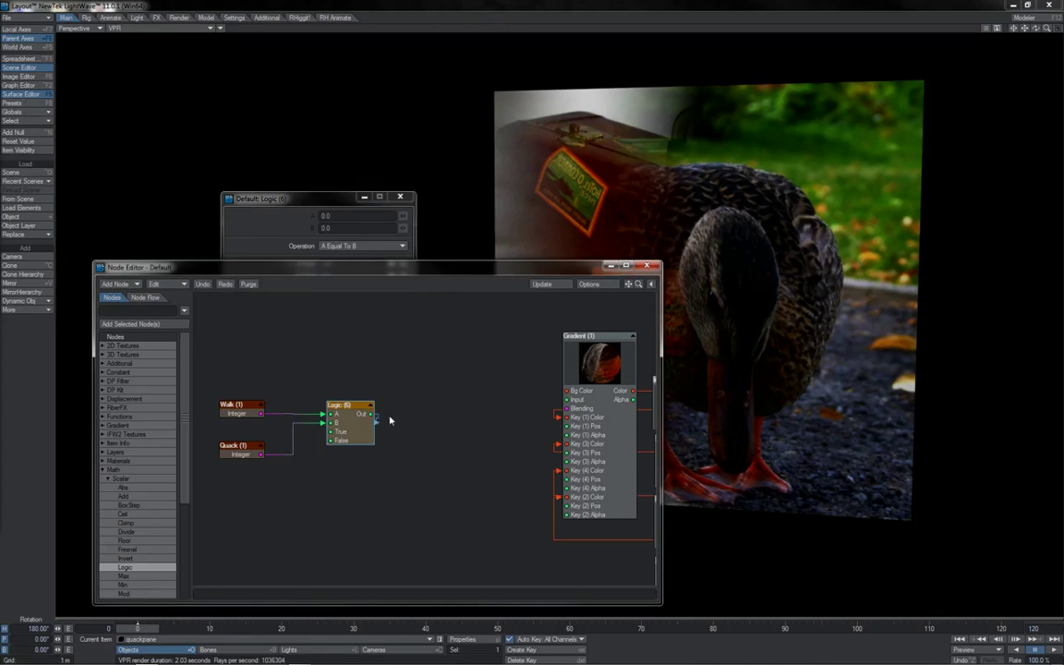
pyautogui.click(343, 258)
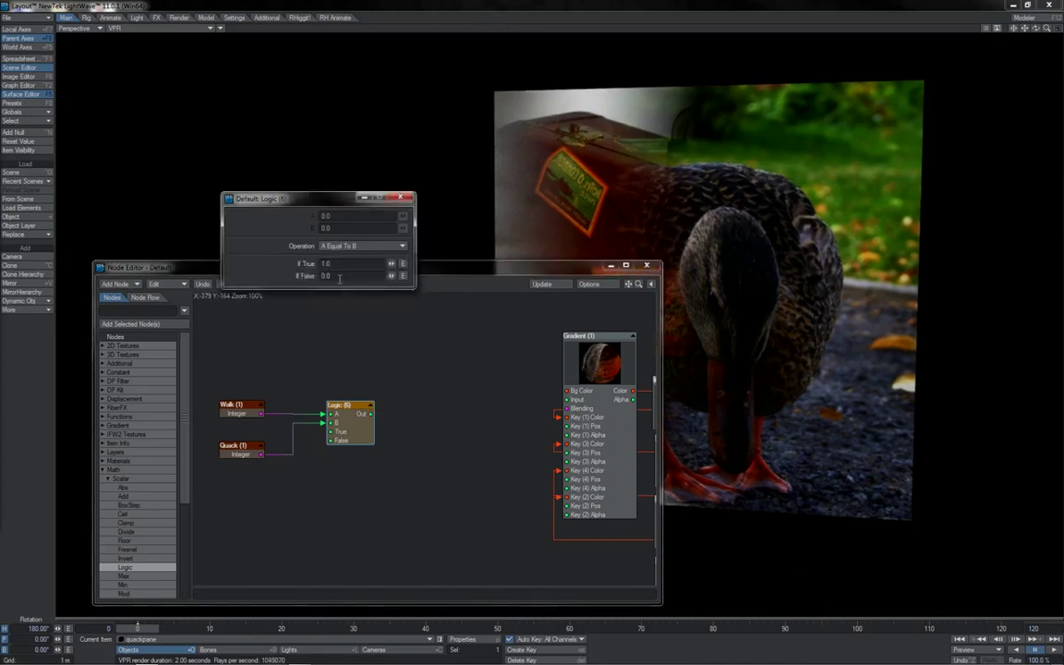
pyautogui.click(401, 198)
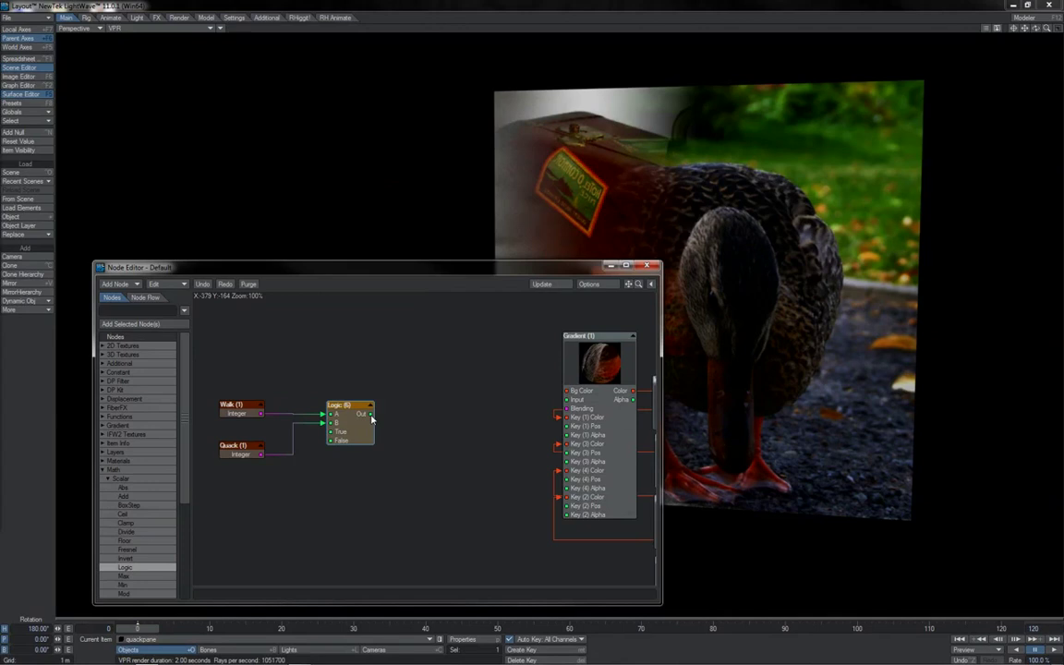
pyautogui.moveTo(370, 414); pyautogui.dragTo(565, 399)
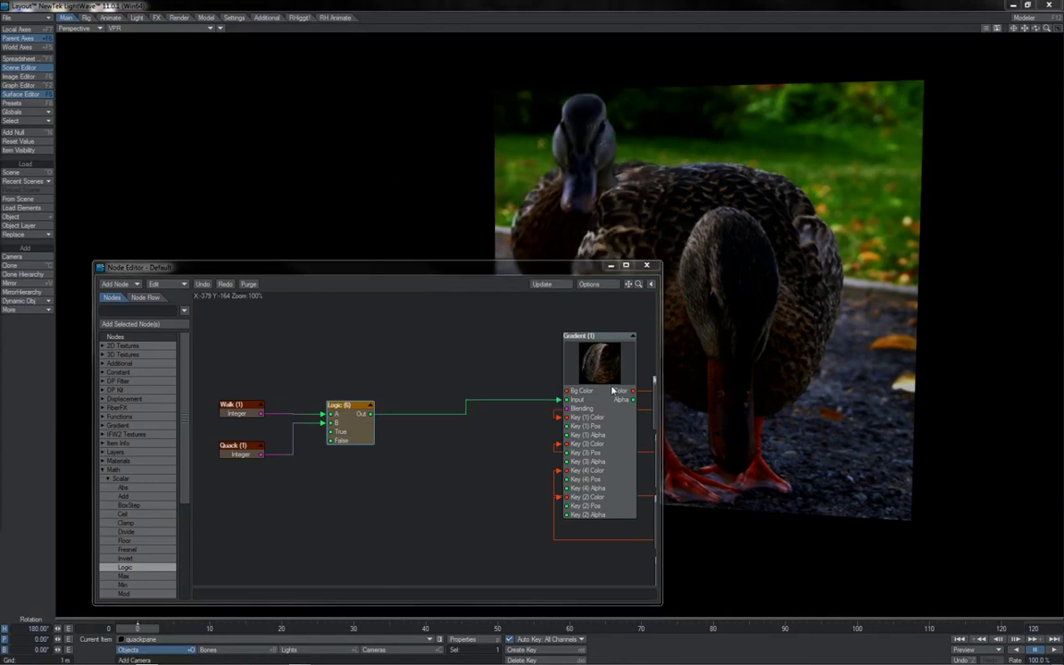
# Step: Review the Gradient node's keys and start and end range with the Logic node connected
pyautogui.doubleClick(609, 380)
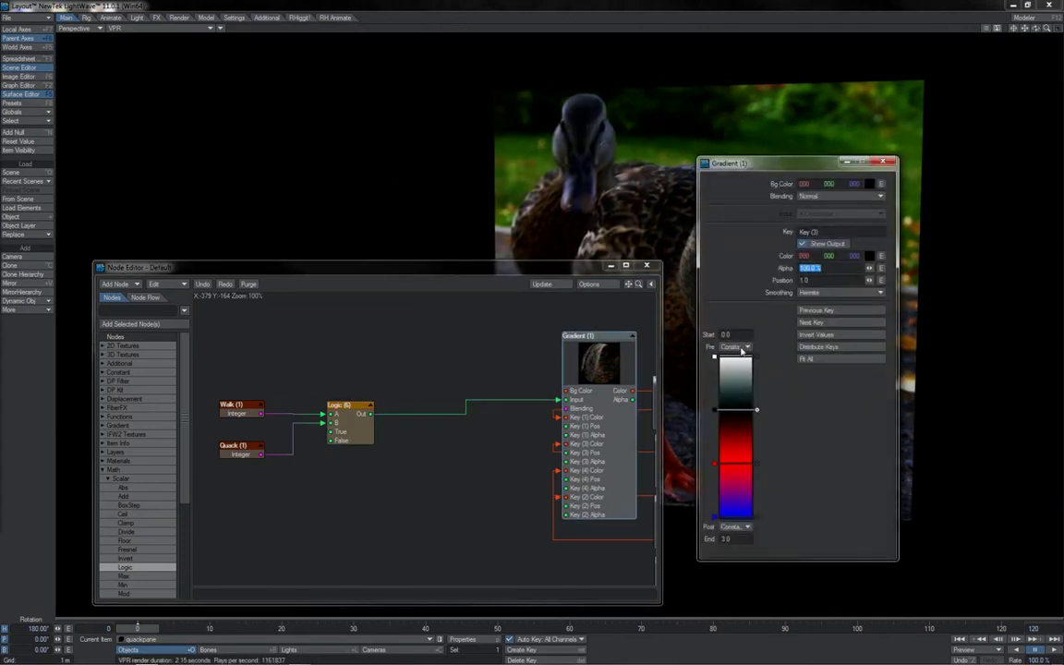
pyautogui.moveTo(741, 334); pyautogui.dragTo(725, 334)
pyautogui.click(882, 161)
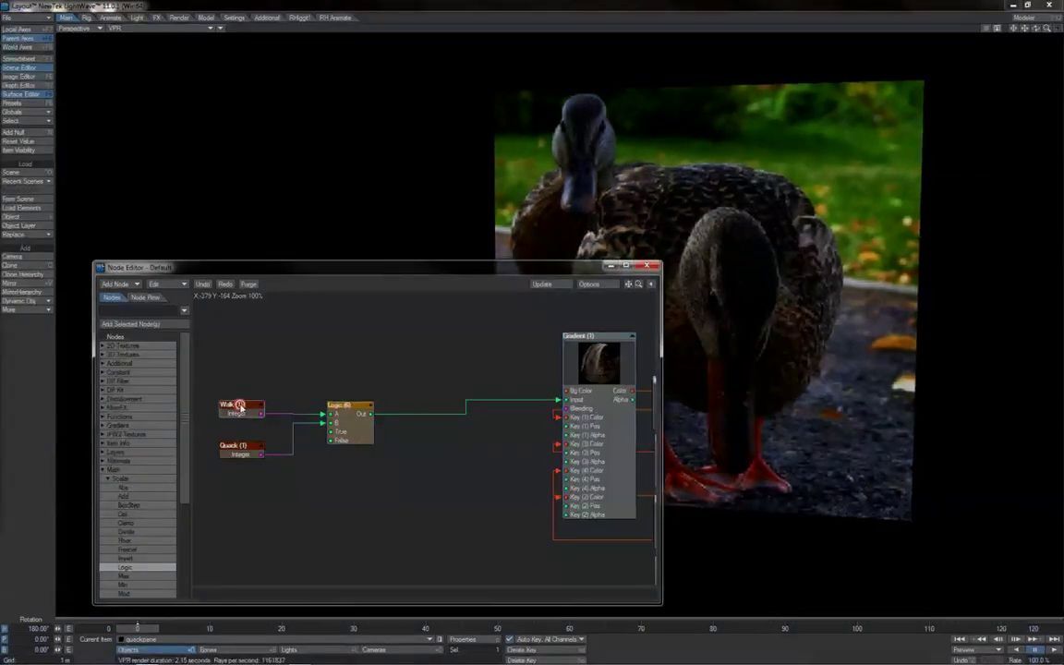
# Step: Recheck the integers of the Walk and Quack nodes feeding the Logic node
pyautogui.doubleClick(242, 406)
pyautogui.doubleClick(232, 446)
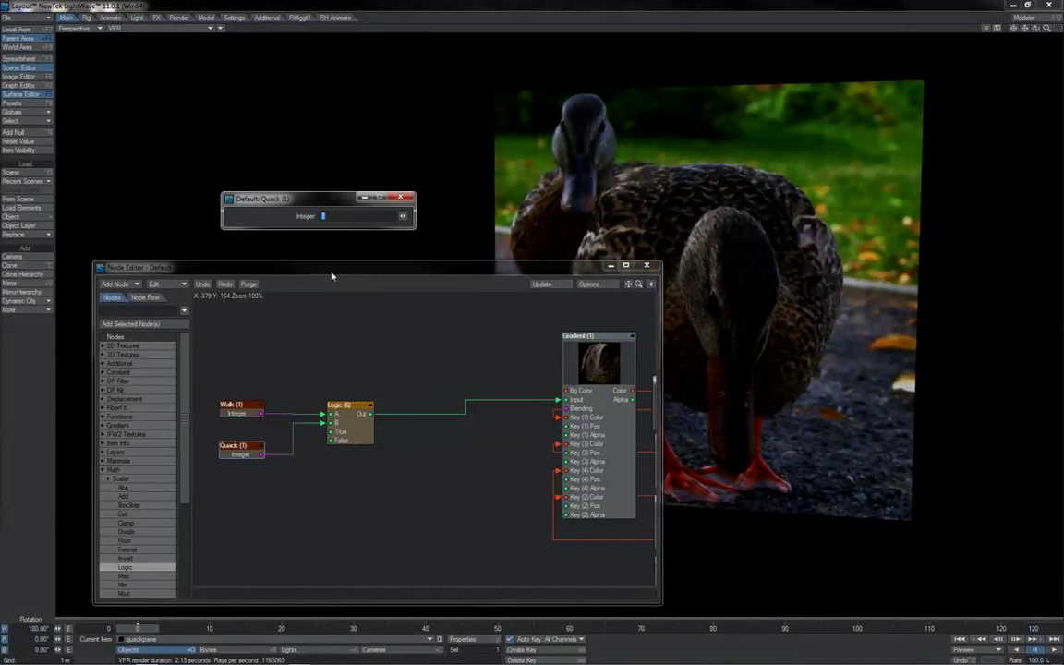
pyautogui.click(402, 199)
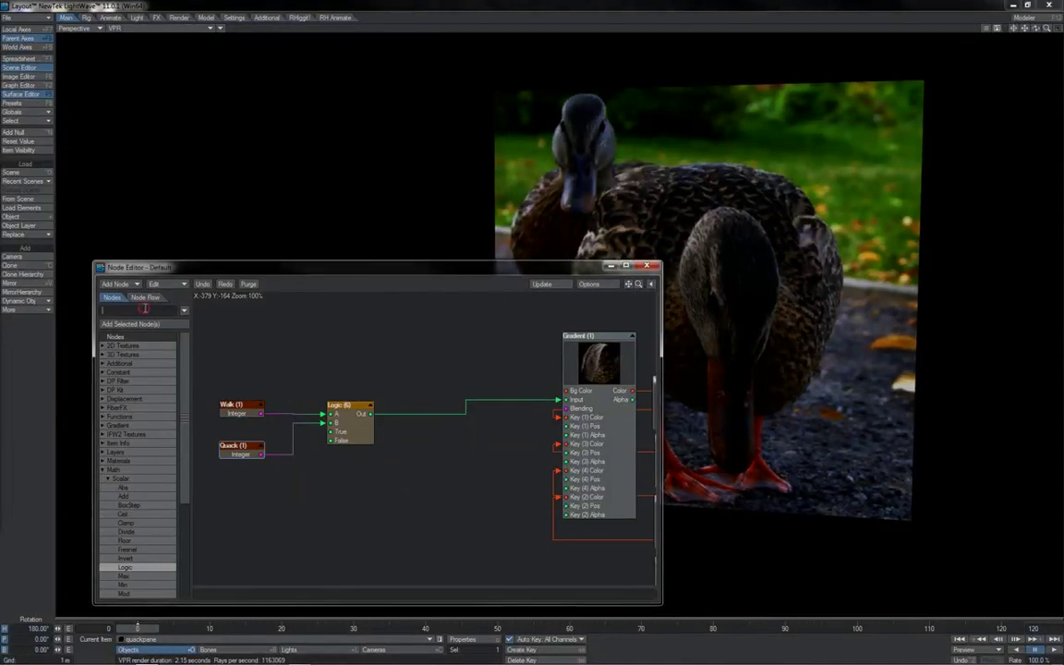
# Step: Find the Input Spy node by searching for "spy" and add it between the Logic and Gradient nodes
pyautogui.write('spl')
pyautogui.doubleClick(127, 354)
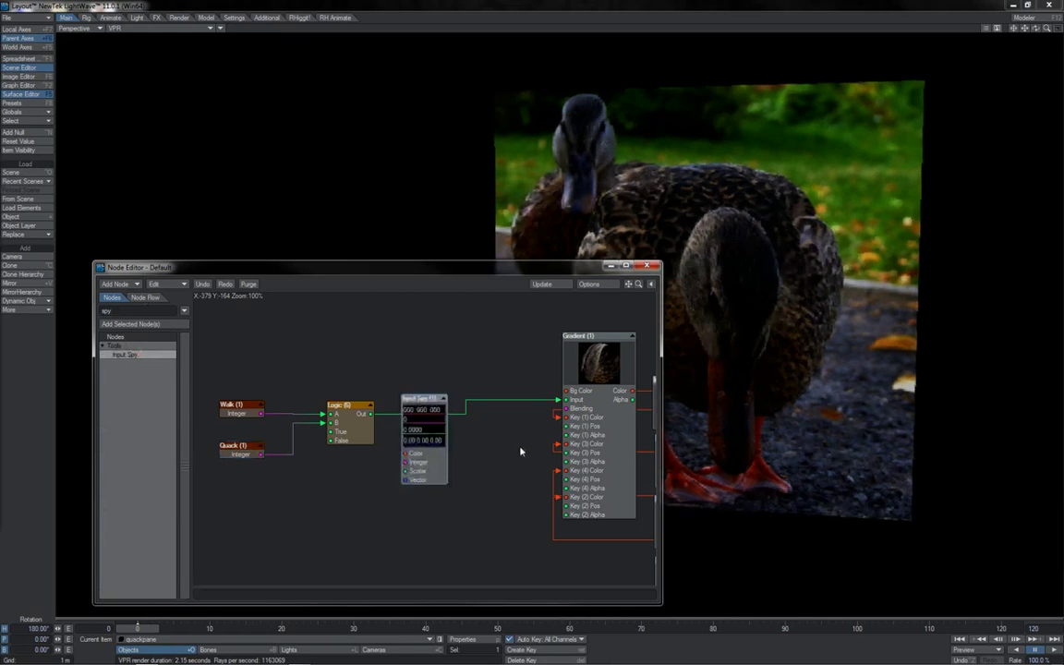
# Step: Move the Input Spy node above the Gradient node and connect the Logic node's output to its Scalar input
pyautogui.moveTo(440, 428); pyautogui.dragTo(545, 325)
pyautogui.moveTo(371, 413); pyautogui.dragTo(511, 368)
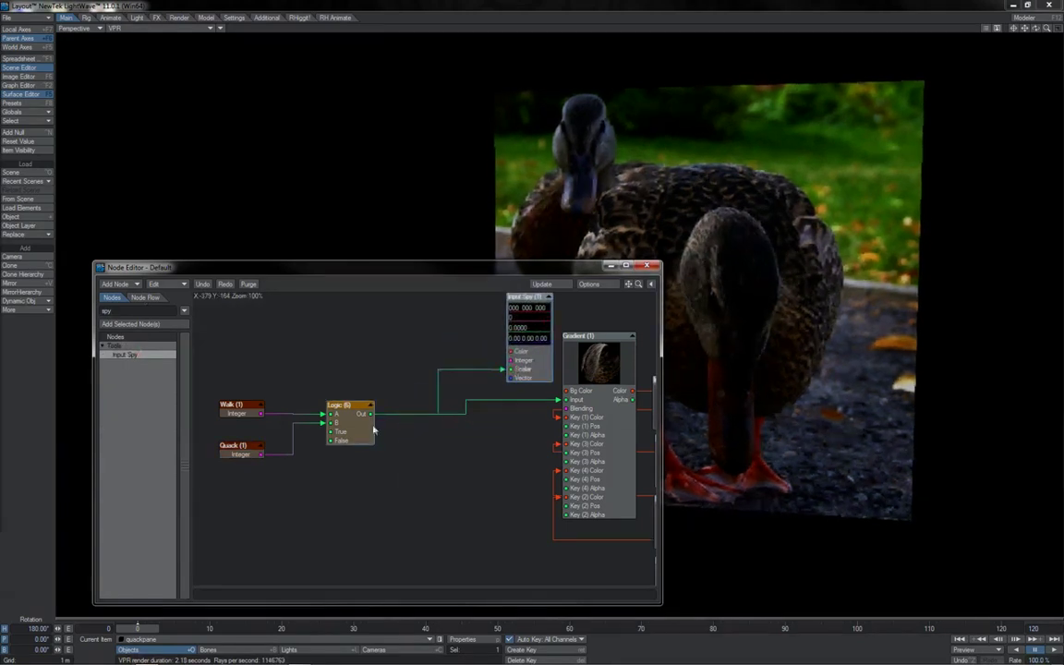
# Step: Set the Walk node's integer to 1 and check the position of Key (3) in the Gradient node
pyautogui.doubleClick(238, 406)
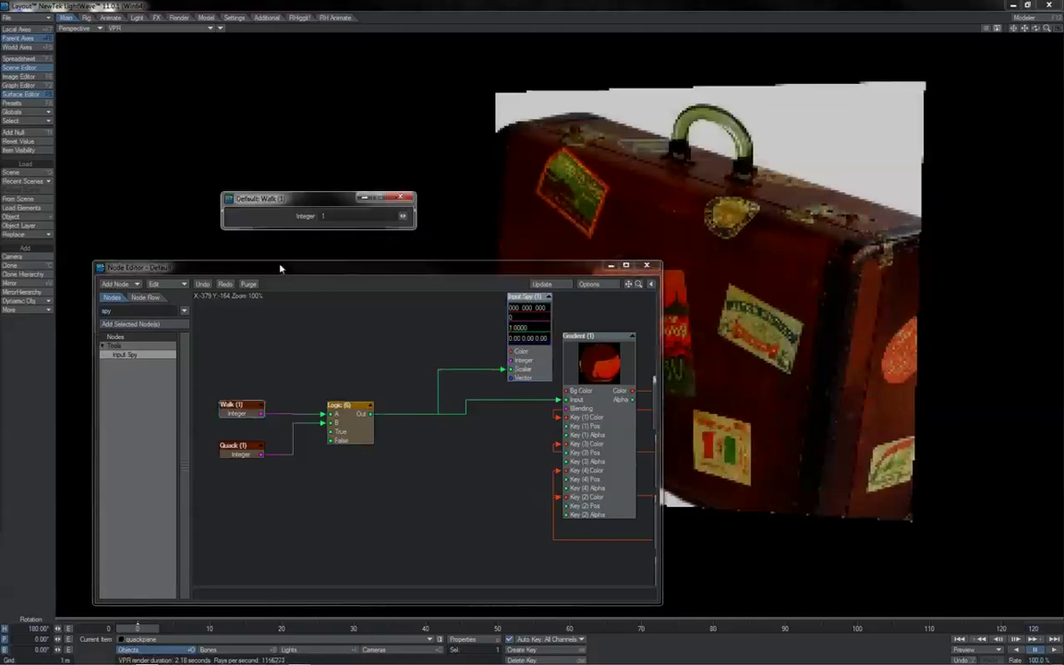
pyautogui.click(400, 197)
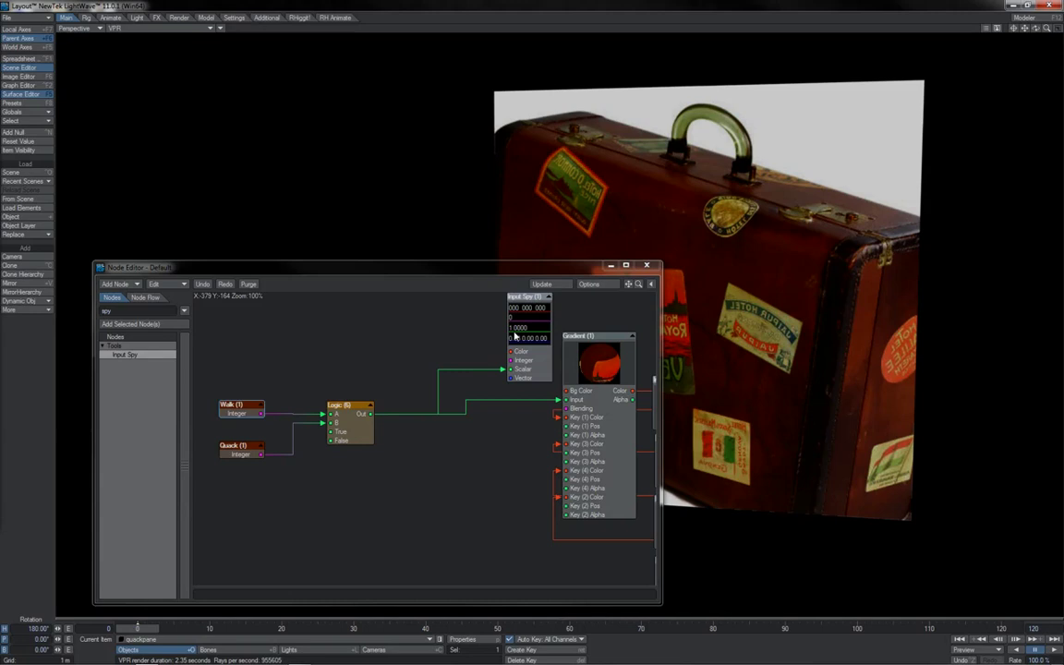
pyautogui.doubleClick(587, 435)
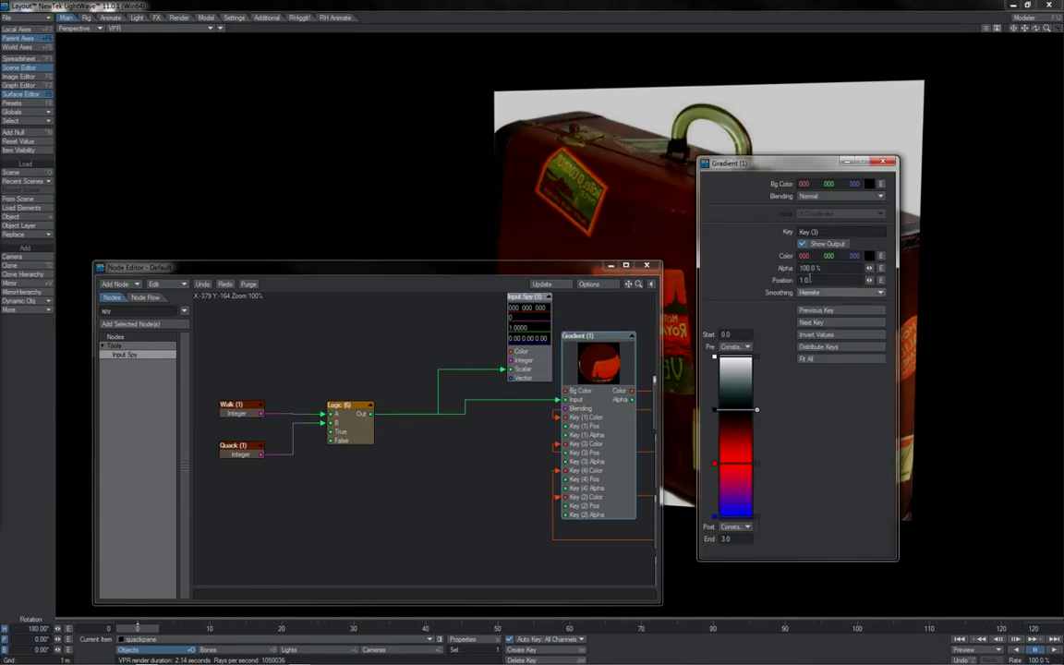
pyautogui.click(880, 161)
# Step: Set the Logic node's If True value to 0 and its If False value to 1
pyautogui.keyDown('alt'); pyautogui.moveTo(355, 425); pyautogui.dragTo(361, 437); pyautogui.keyUp('alt')
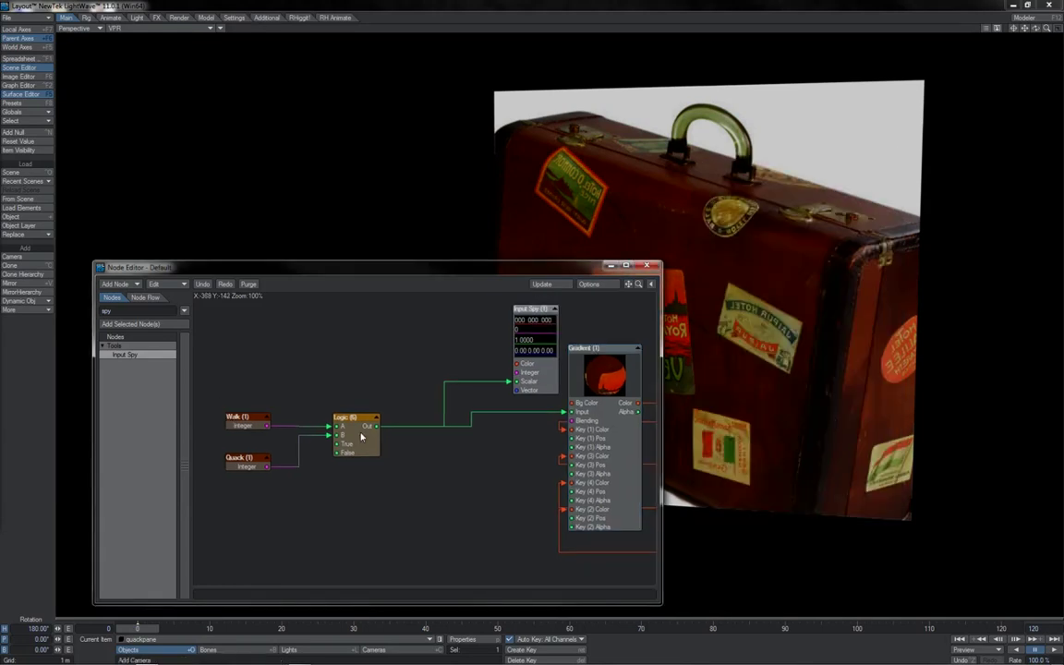
pyautogui.doubleClick(361, 434)
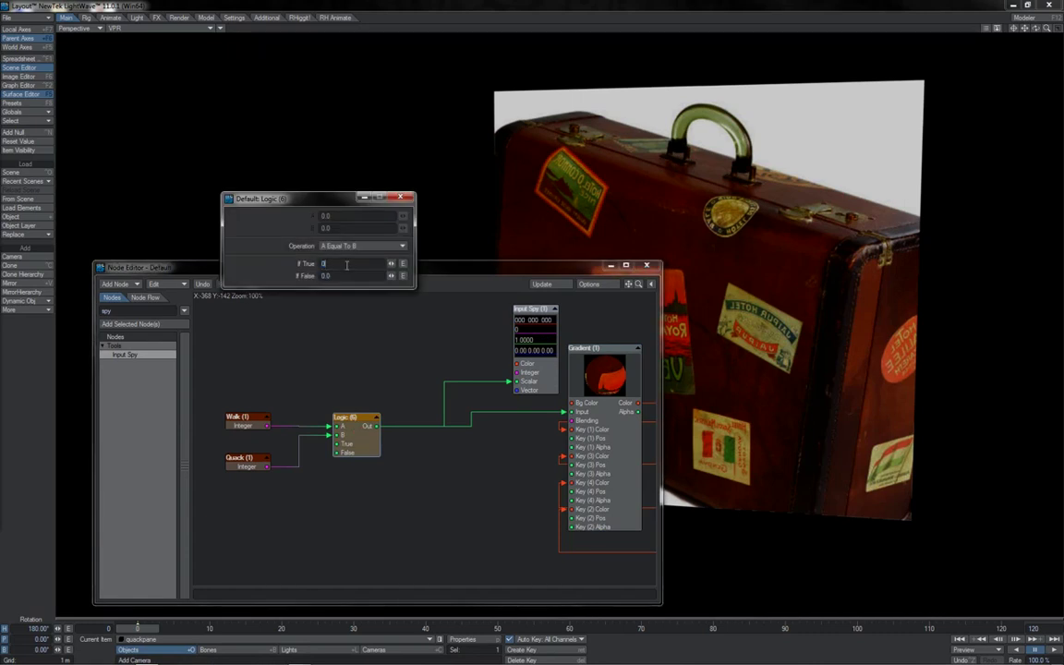
pyautogui.press('Tab')
pyautogui.write('1')
pyautogui.press('Return')
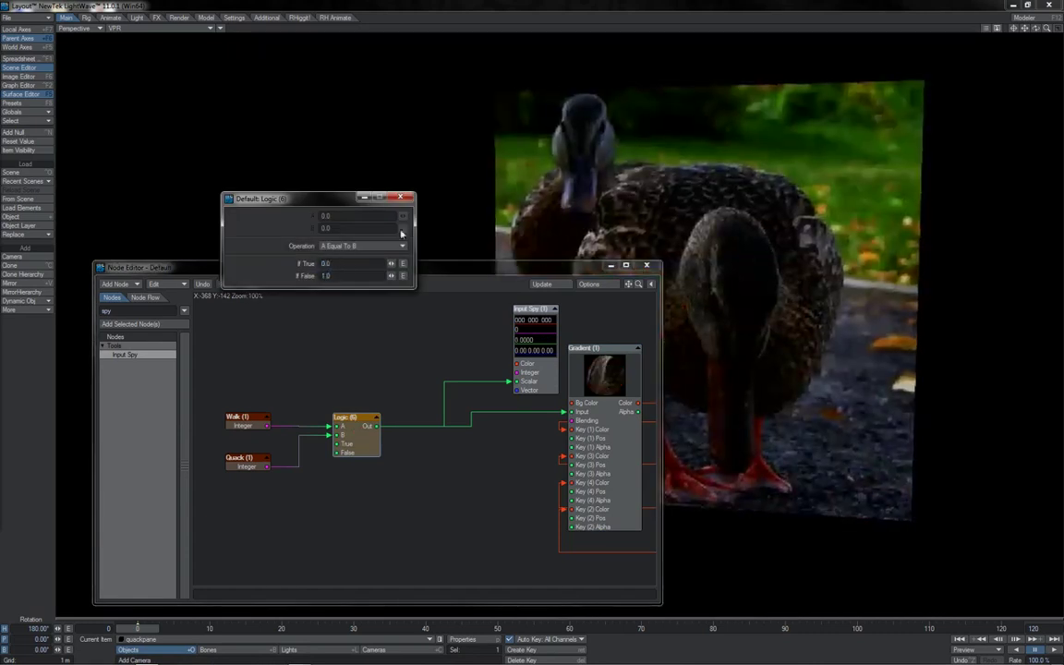
pyautogui.click(399, 197)
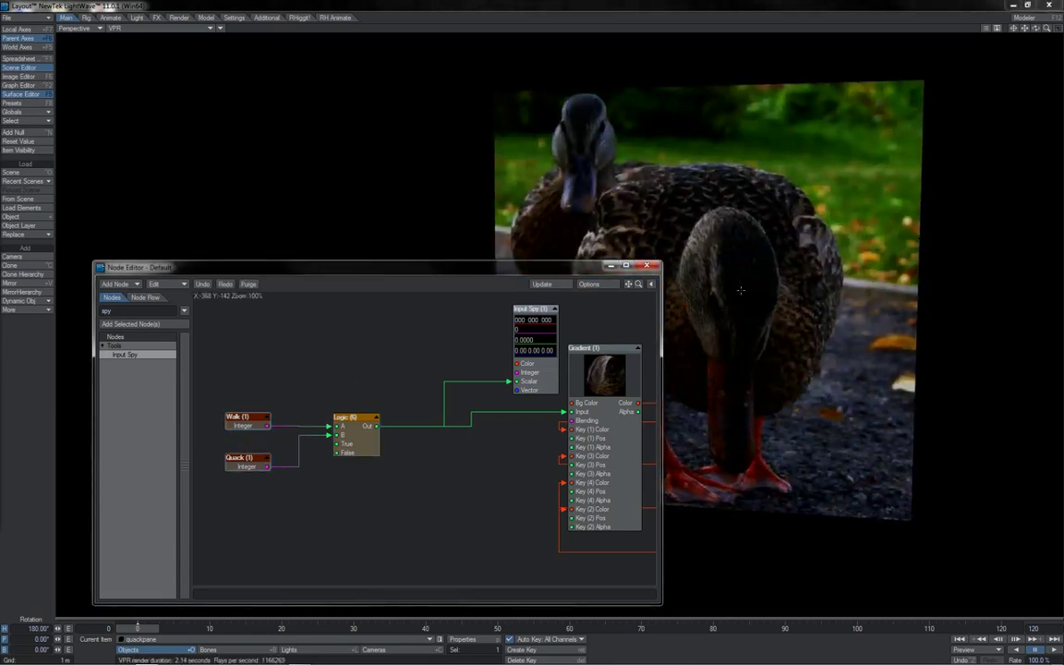
# Step: Set the integers of the Walk and Quack nodes to 0
pyautogui.doubleClick(242, 417)
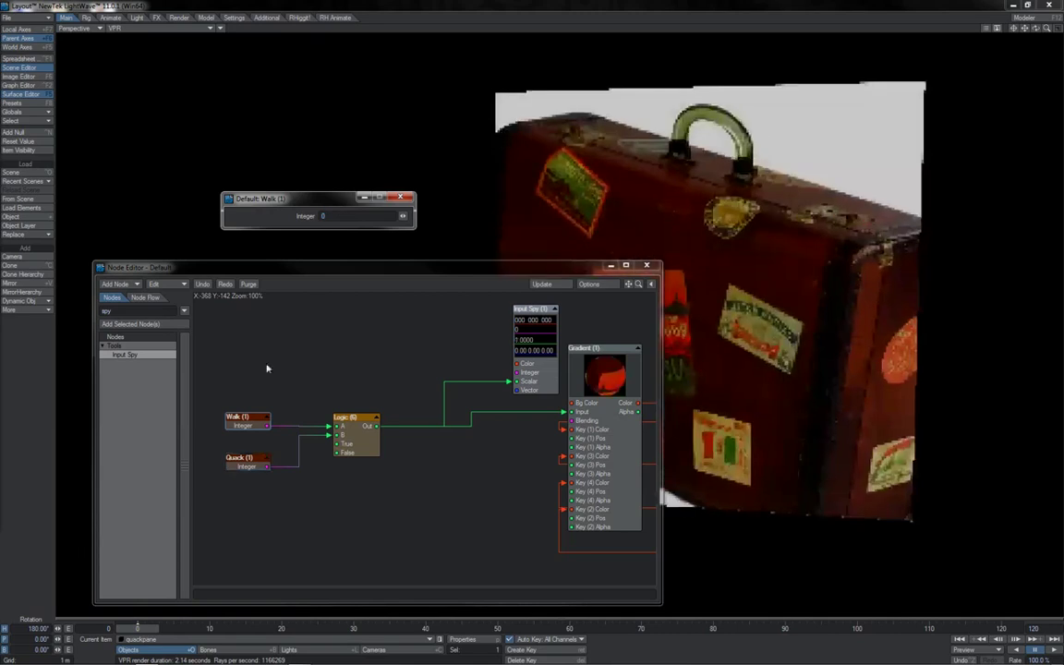
pyautogui.doubleClick(242, 459)
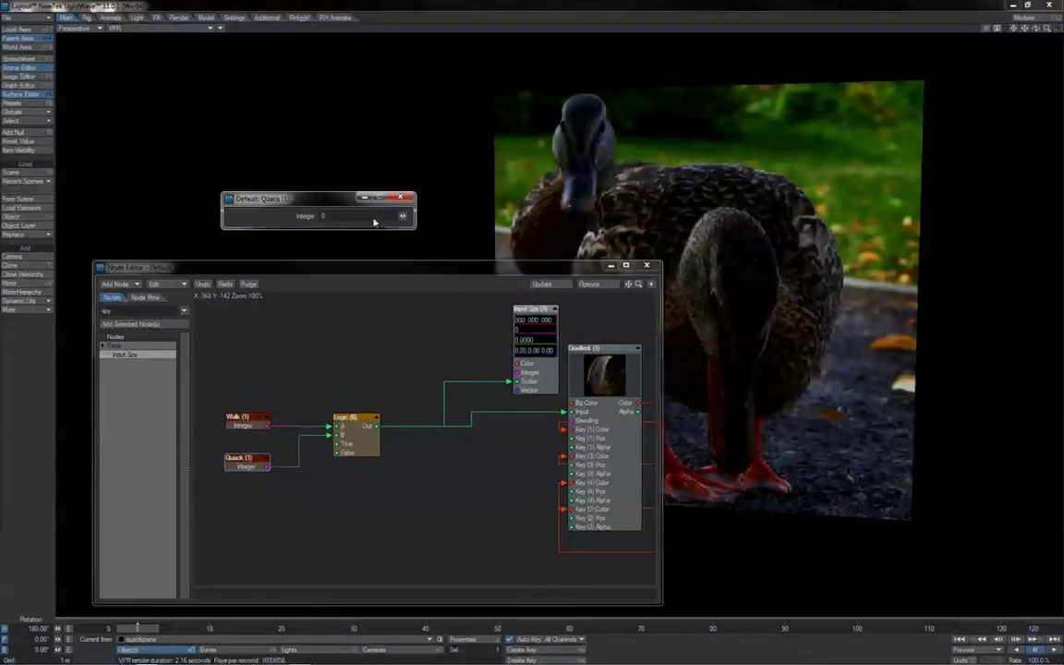
pyautogui.click(400, 196)
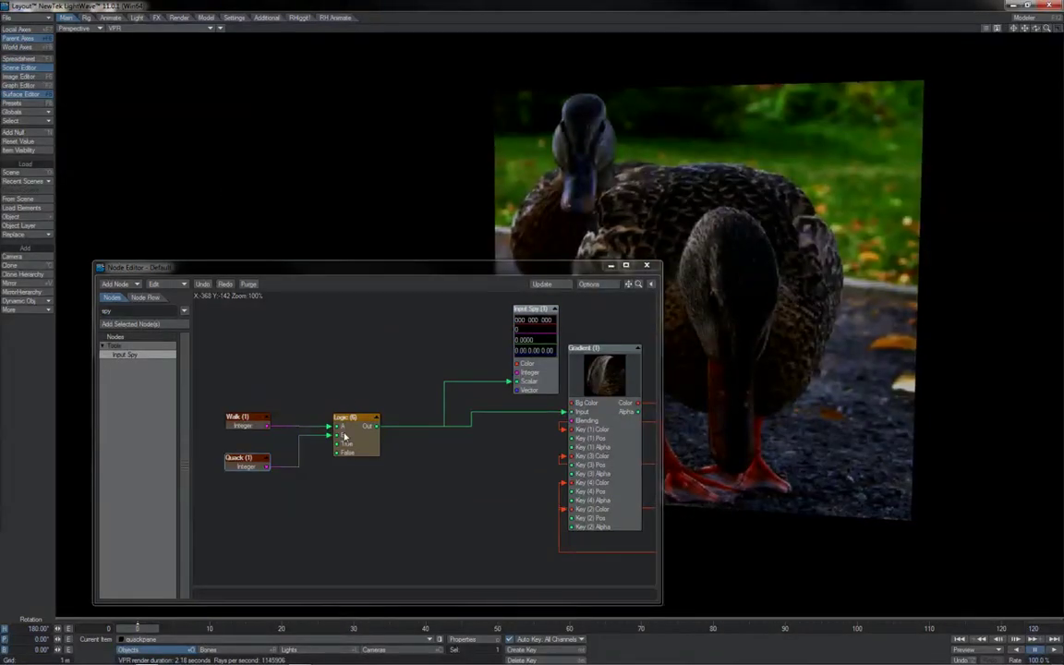
# Step: Duplicate the Logic node above the original, connecting Walk to the copy's A input and the original's output to its B input
pyautogui.hotkey('ctrl', 'v')
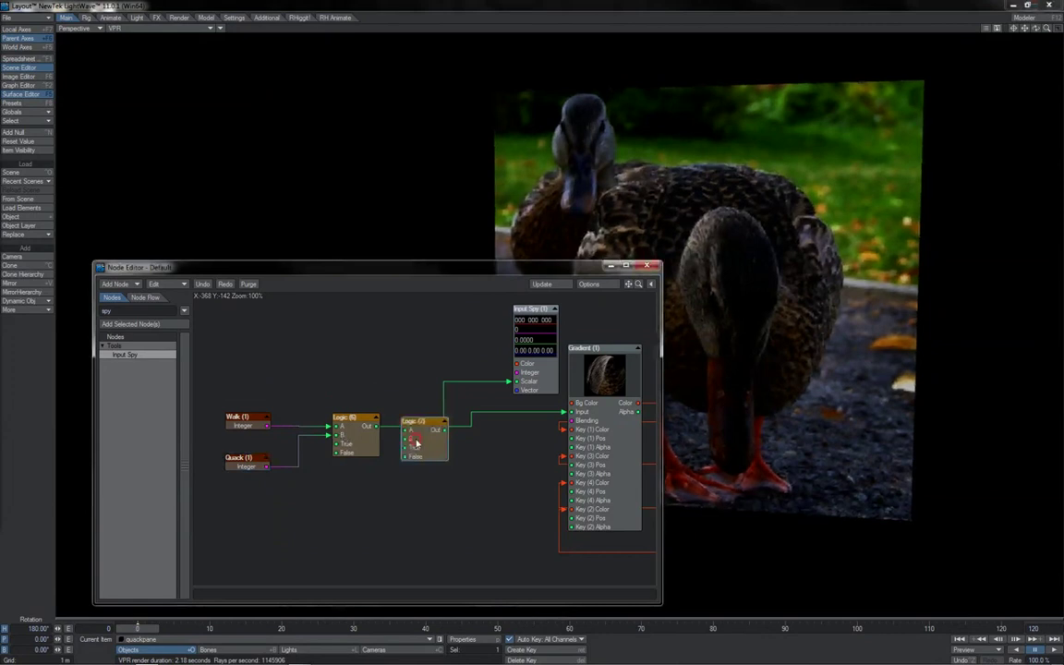
pyautogui.moveTo(414, 443); pyautogui.dragTo(408, 410)
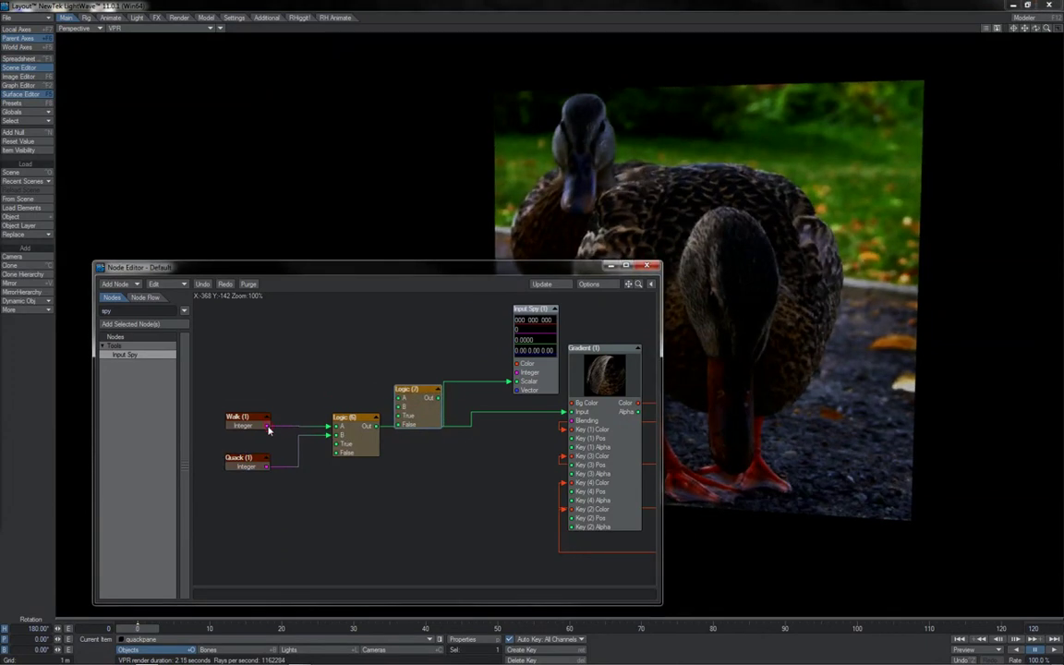
pyautogui.moveTo(269, 429); pyautogui.dragTo(396, 398)
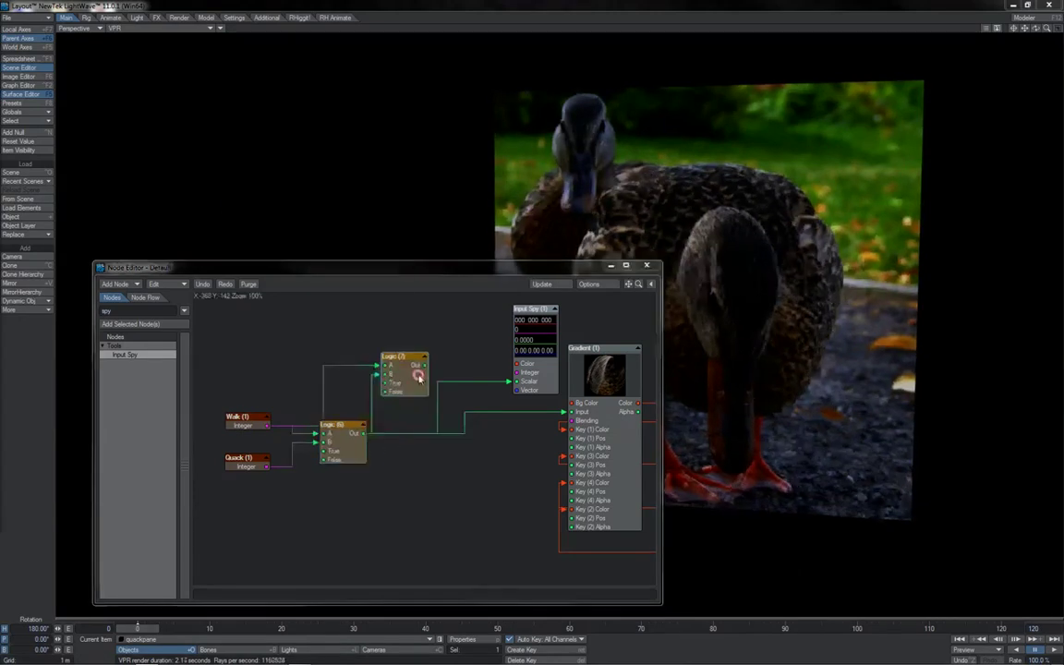
# Step: Check the copied Logic node's true and false values and connect its output to the Input Spy's Scalar input
pyautogui.doubleClick(417, 373)
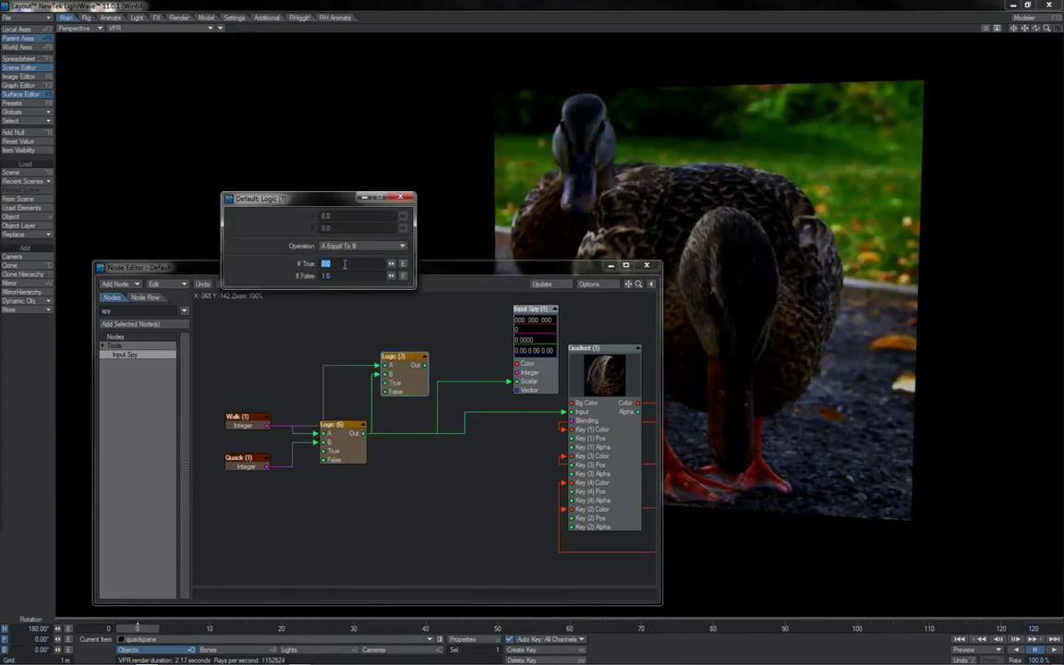
pyautogui.click(344, 264)
pyautogui.click(328, 275)
pyautogui.click(406, 198)
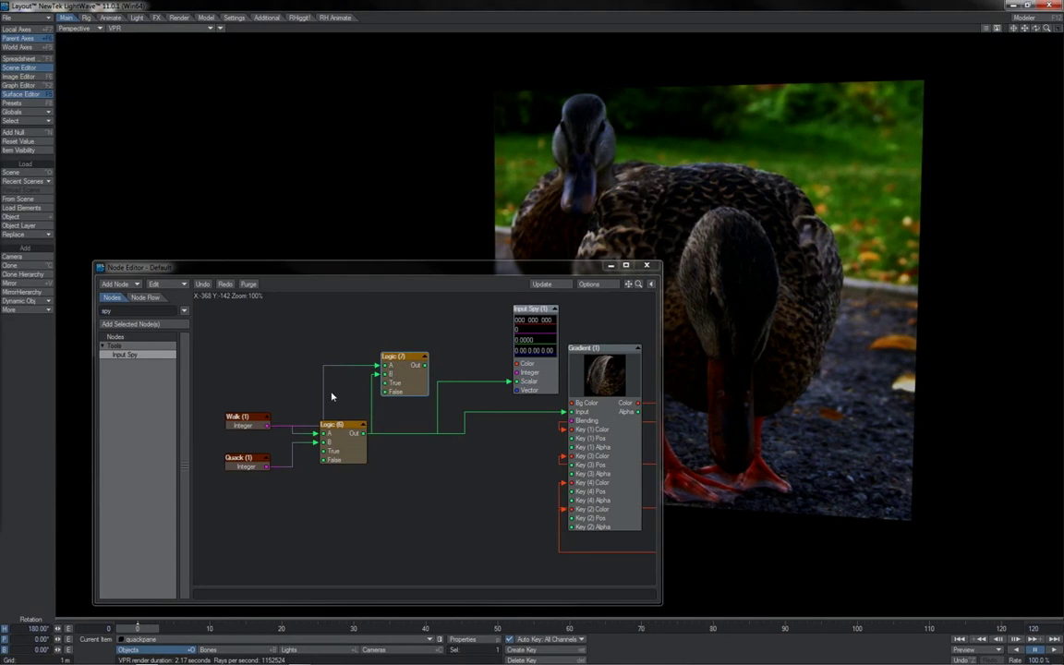
pyautogui.moveTo(425, 365); pyautogui.dragTo(515, 380)
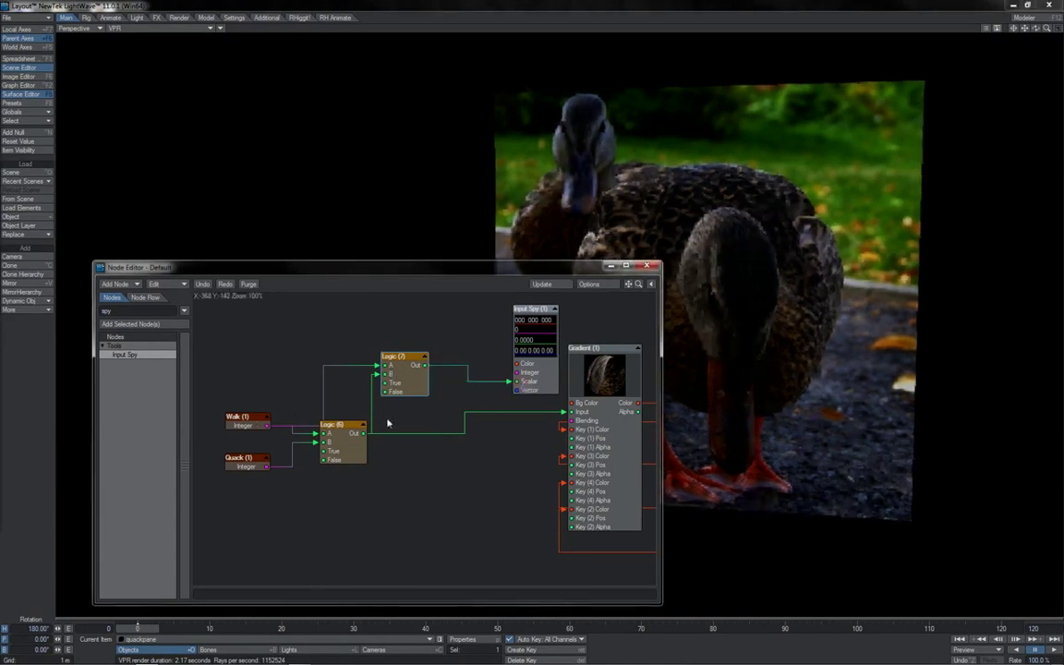
# Step: Review the operation and true and false values of the Logic node fed by both Walk and Quack
pyautogui.click(350, 426)
pyautogui.click(261, 401)
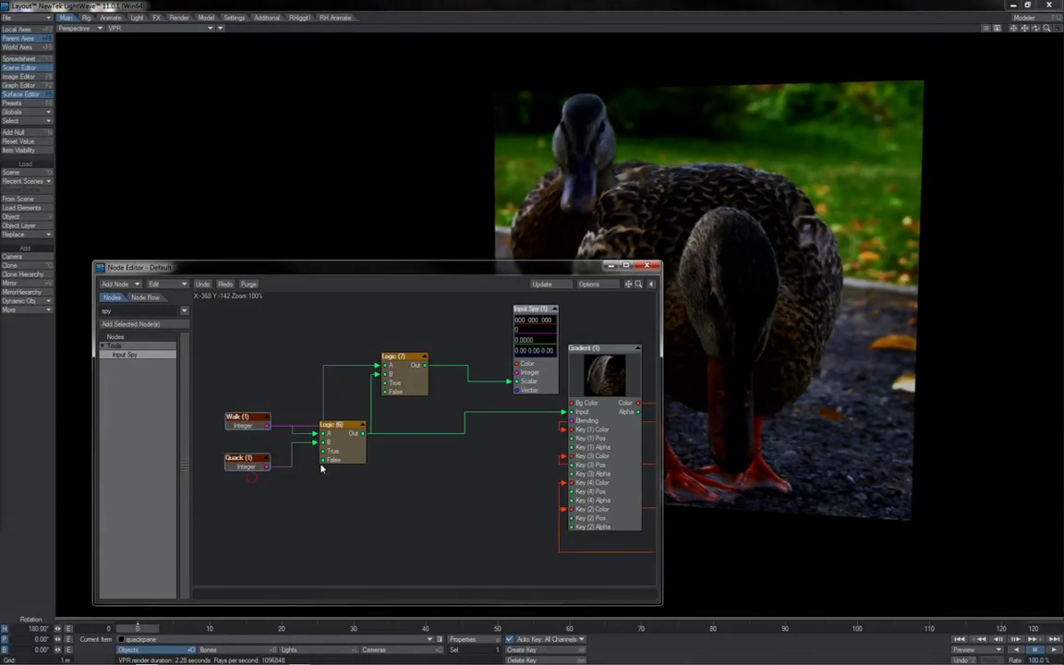
pyautogui.doubleClick(344, 441)
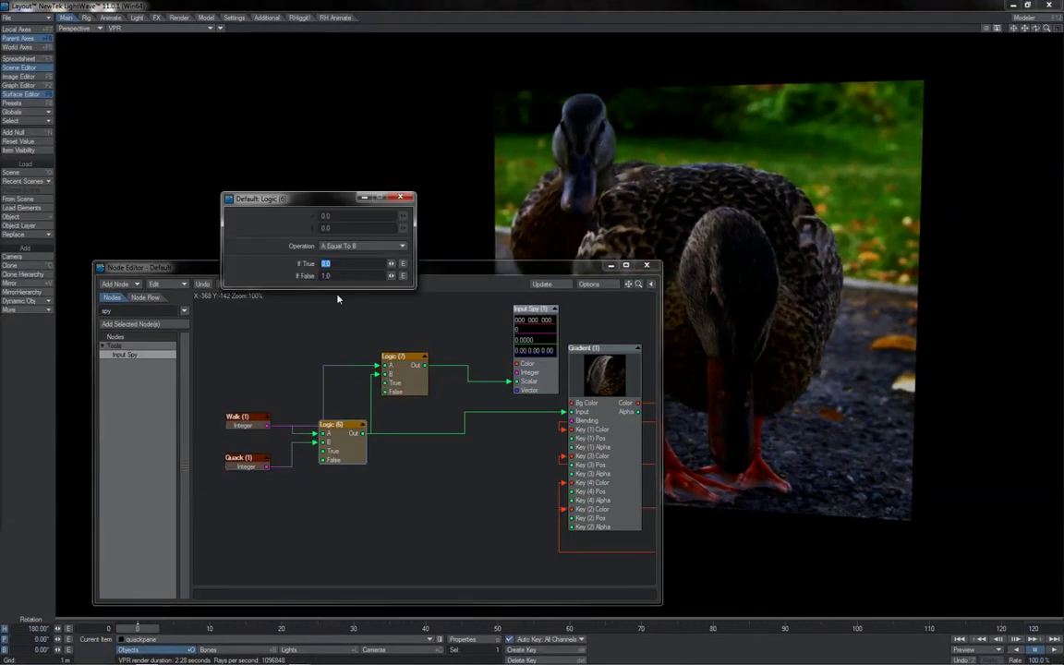
pyautogui.click(398, 197)
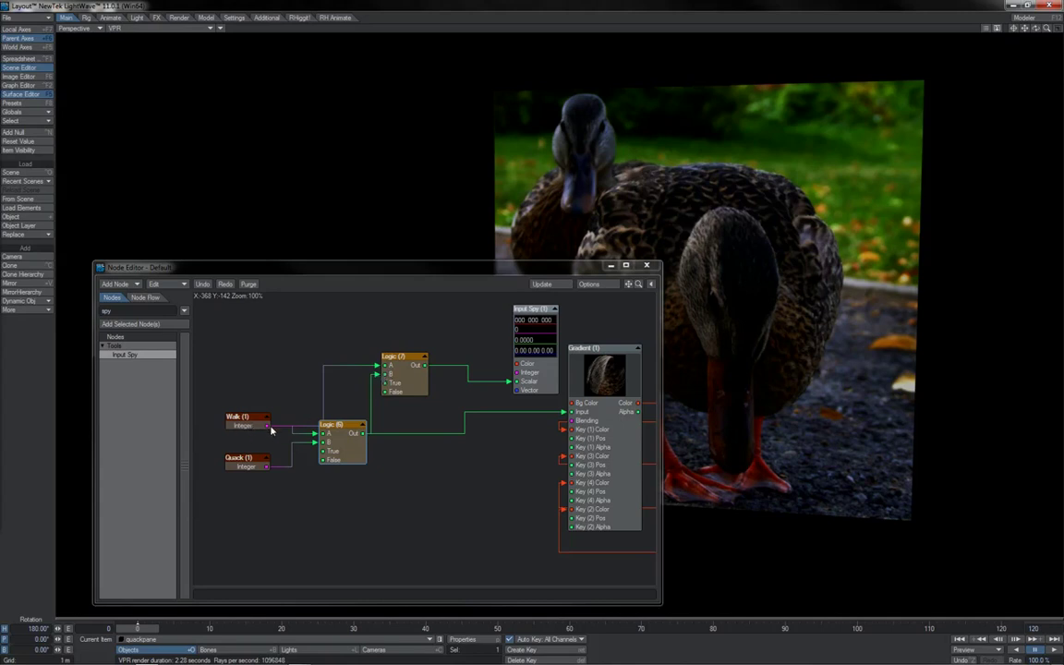
pyautogui.moveTo(258, 400); pyautogui.dragTo(241, 439)
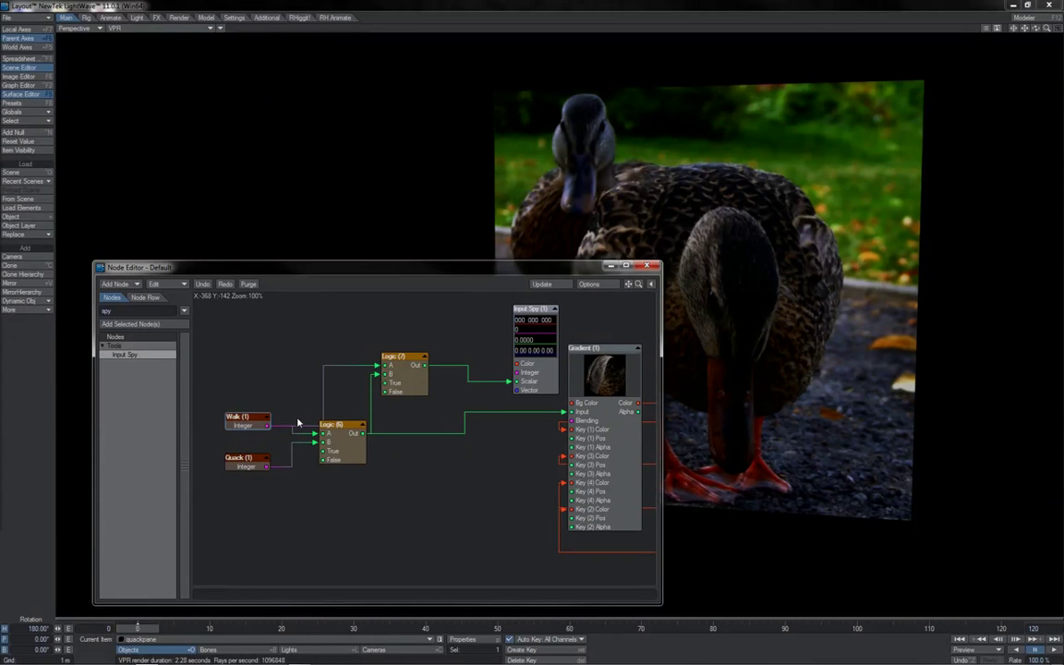
# Step: Set the second Logic node's If True value to 1 and its If False value to 0
pyautogui.doubleClick(395, 363)
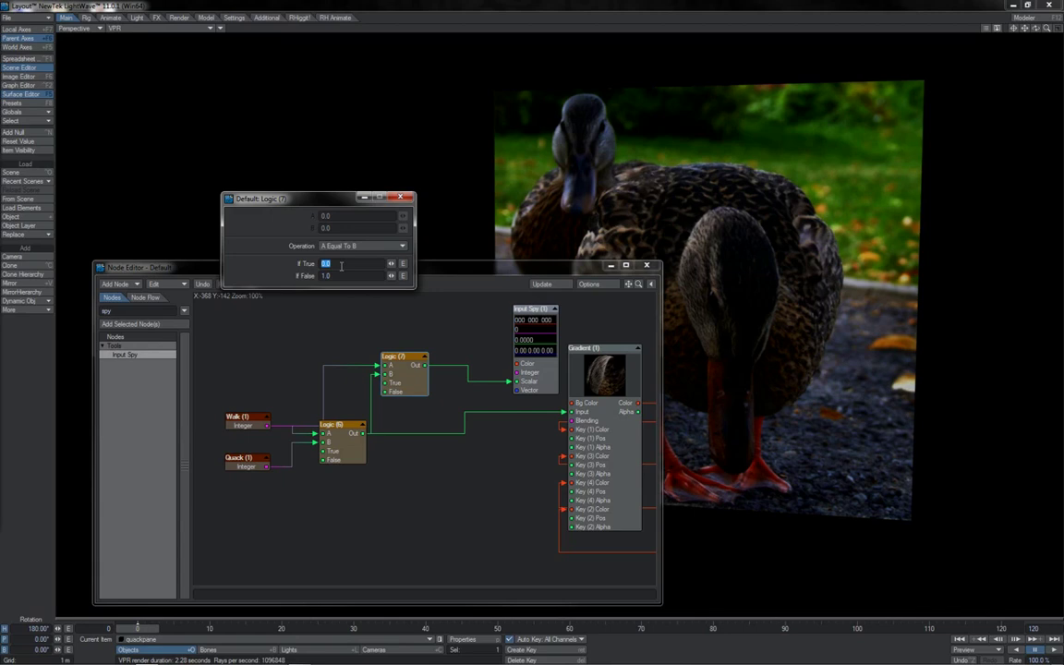
pyautogui.write('1')
pyautogui.press('Tab')
pyautogui.write('0')
pyautogui.press('Return')
pyautogui.click(399, 197)
pyautogui.moveTo(433, 387); pyautogui.dragTo(464, 376)
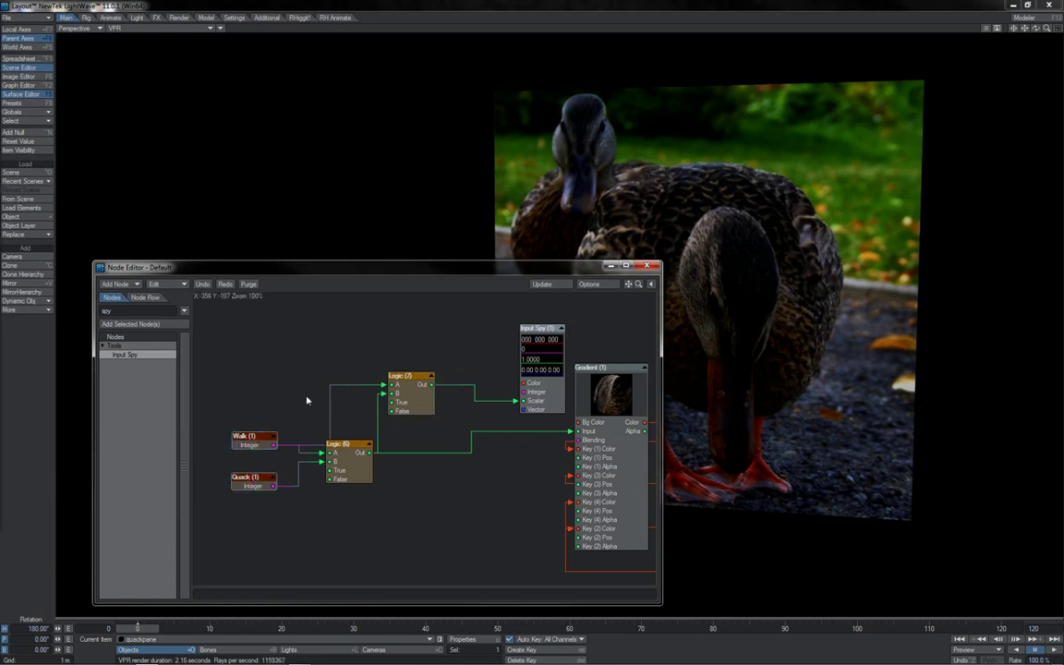
# Step: Compare the operations and true and false values of both Logic nodes and trace their Walk and Quack inputs
pyautogui.doubleClick(343, 466)
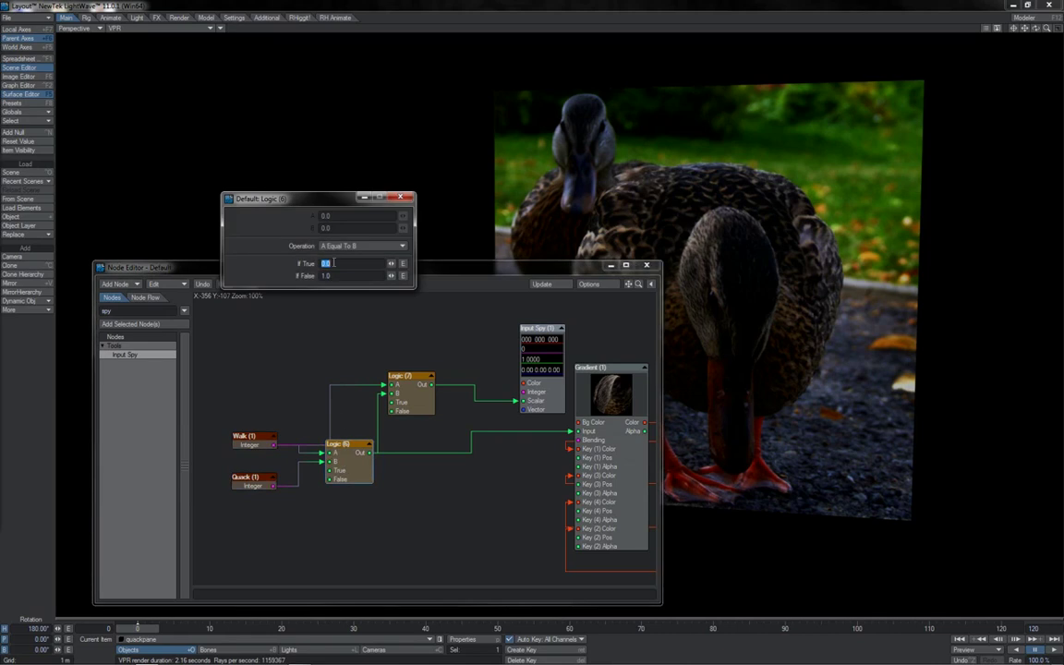
pyautogui.click(399, 196)
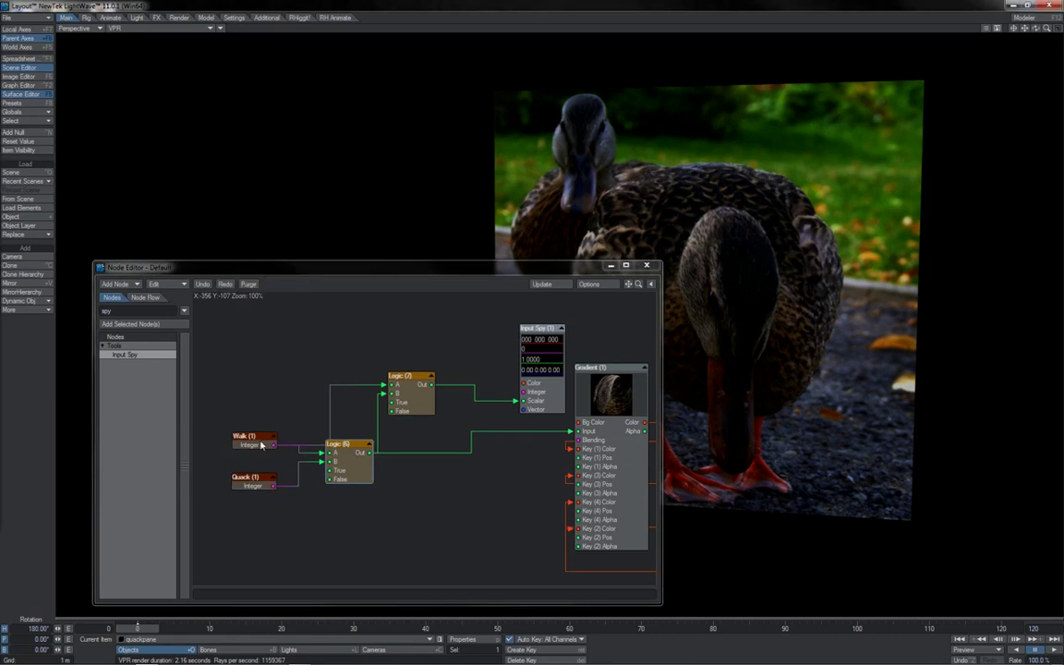
pyautogui.doubleClick(412, 392)
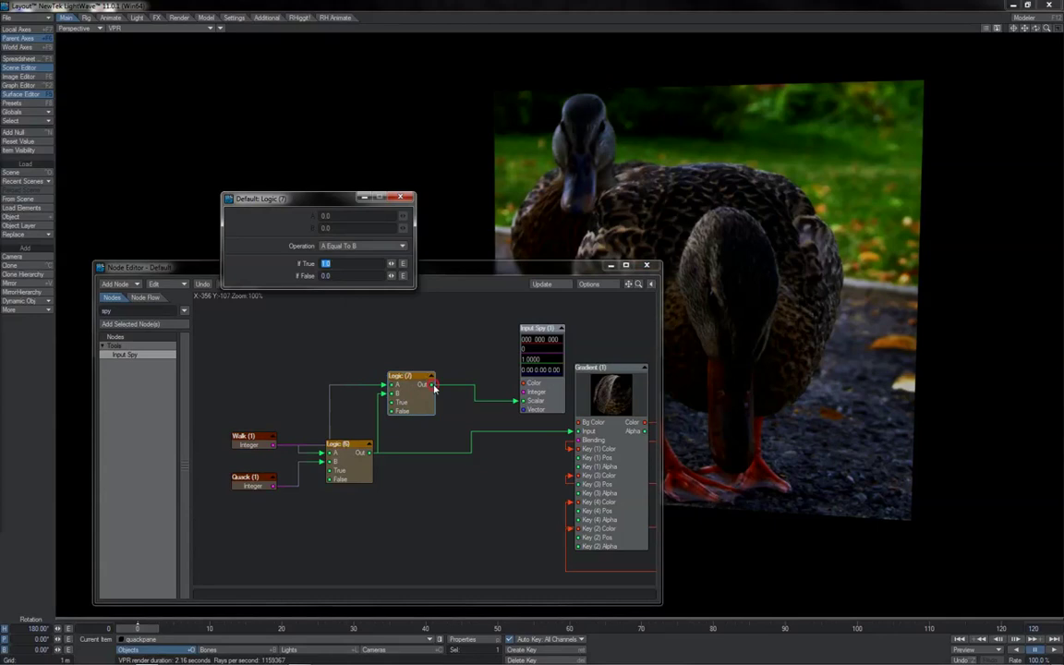
pyautogui.click(360, 178)
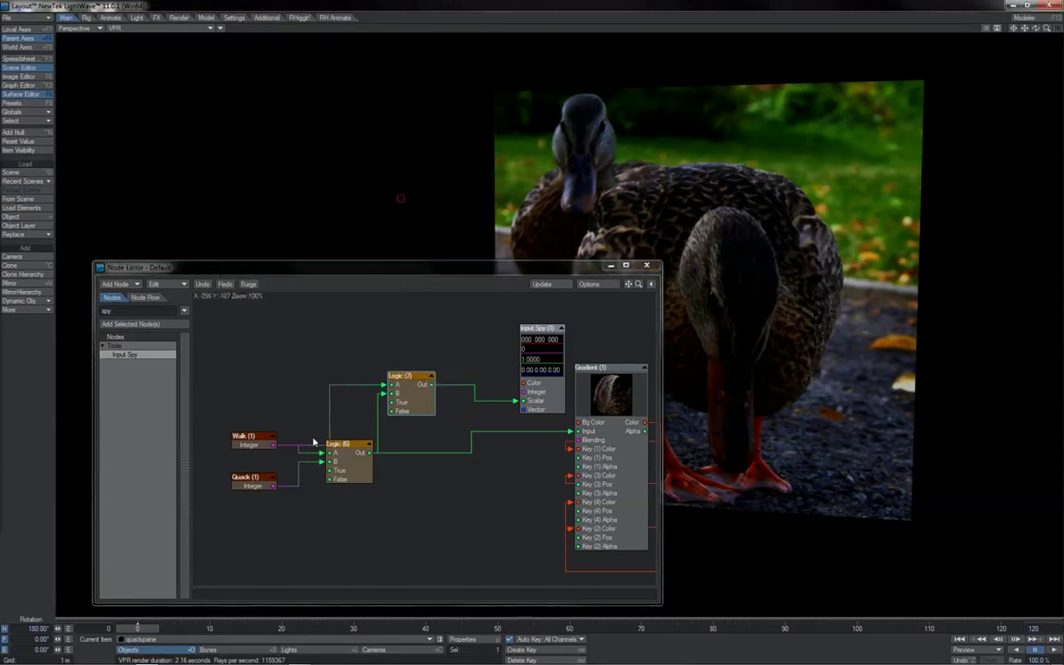
pyautogui.click(254, 431)
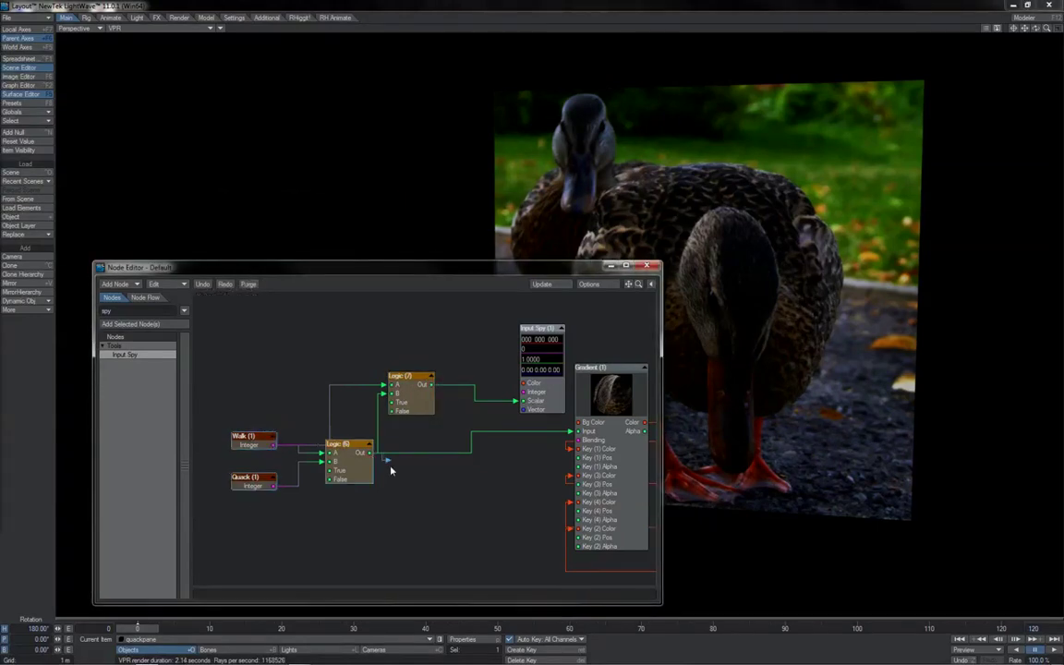
pyautogui.moveTo(391, 468); pyautogui.dragTo(395, 464)
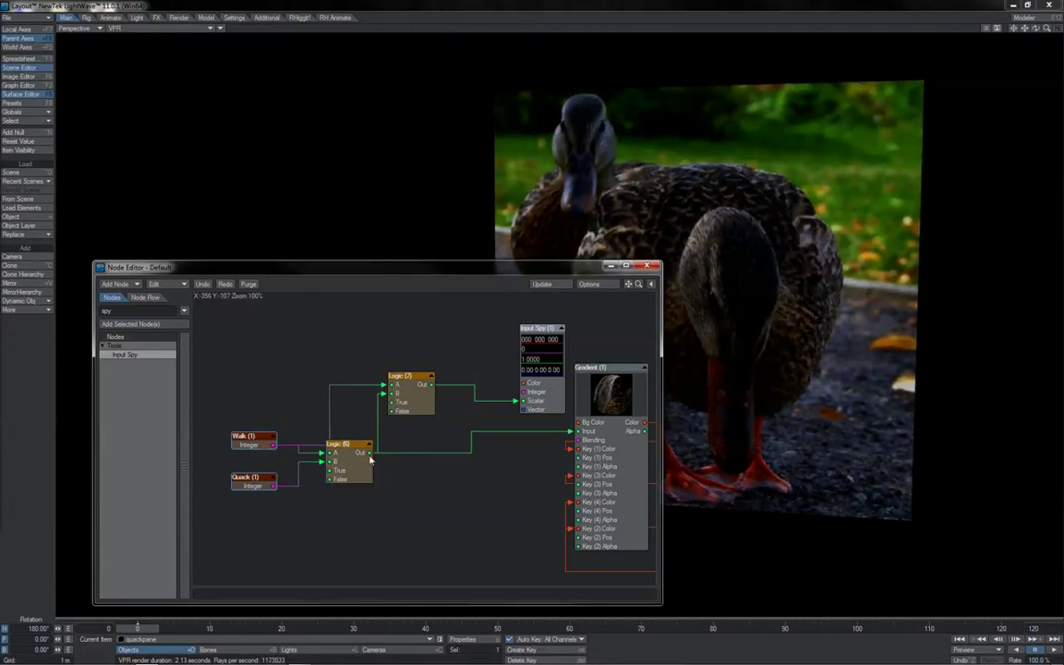
pyautogui.doubleClick(405, 404)
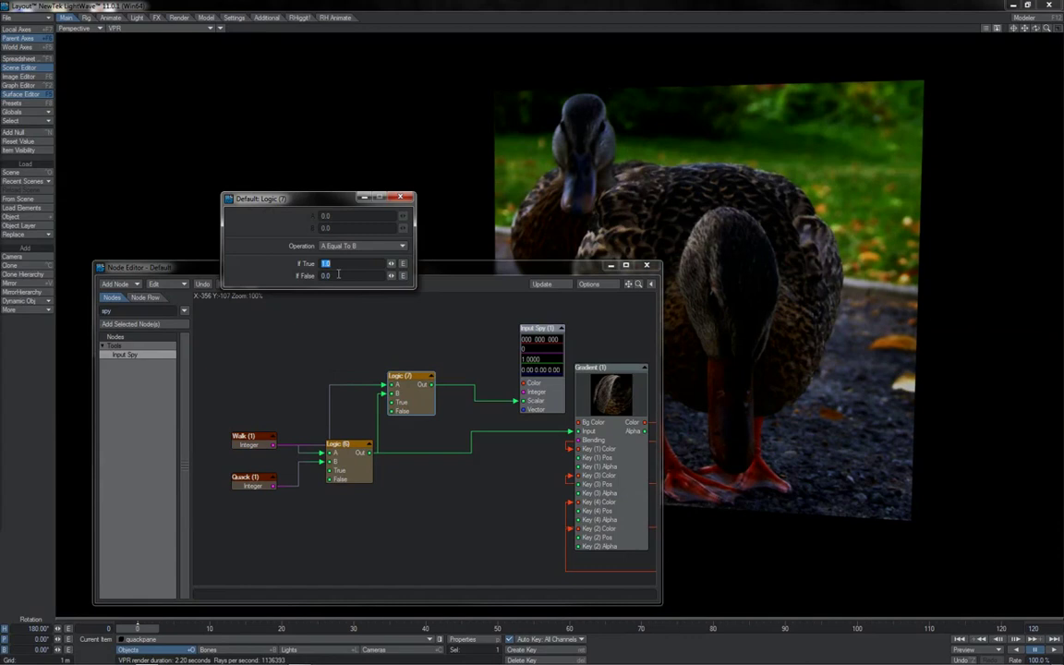
pyautogui.click(403, 198)
pyautogui.moveTo(428, 398)
pyautogui.mouseDown()
pyautogui.moveTo(425, 420)
pyautogui.moveTo(429, 411)
pyautogui.mouseUp()
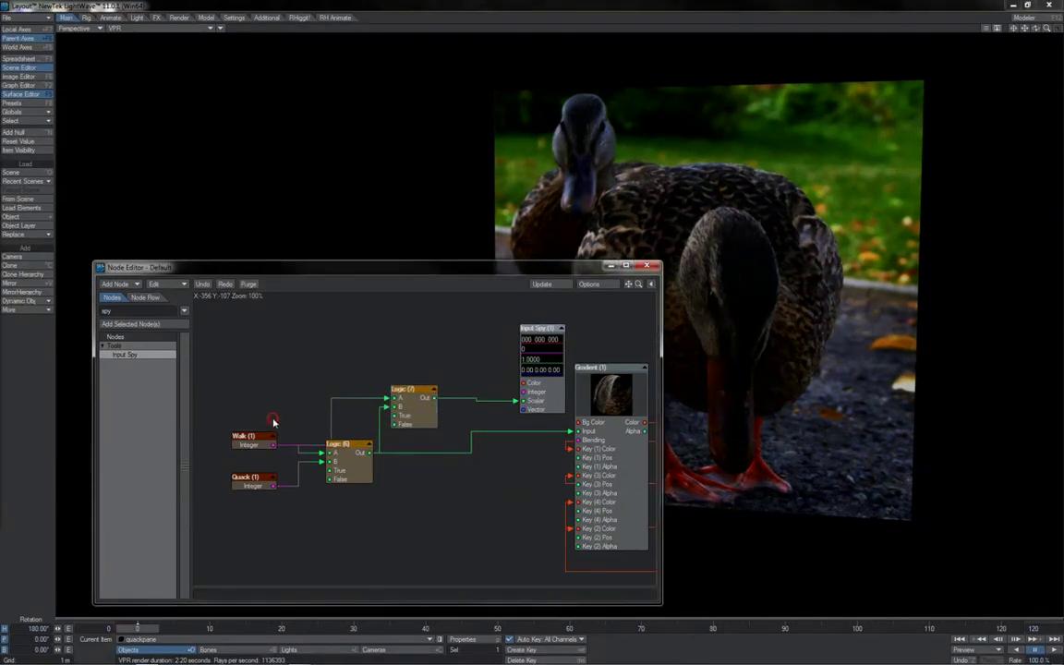
pyautogui.moveTo(273, 423); pyautogui.dragTo(246, 507)
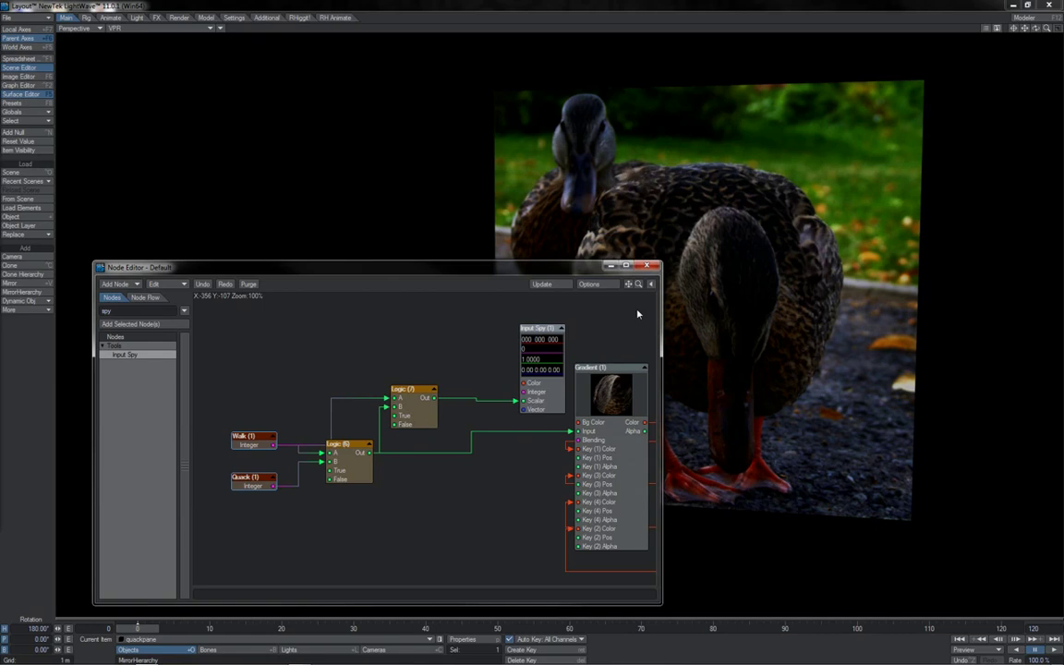
# Step: Shift the Walk, Quack and two Logic nodes slightly away from the Gradient and paste another copy of the Logic node
pyautogui.moveTo(628, 283); pyautogui.dragTo(628, 261)
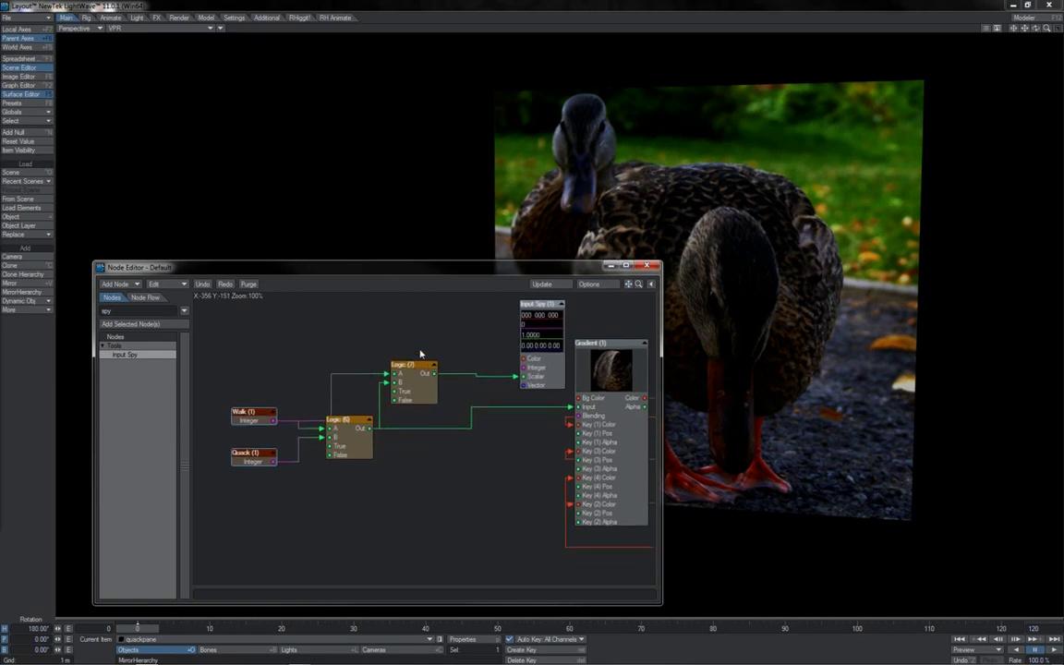
pyautogui.moveTo(421, 352); pyautogui.dragTo(257, 478)
pyautogui.moveTo(340, 444); pyautogui.dragTo(343, 431)
pyautogui.click(378, 441)
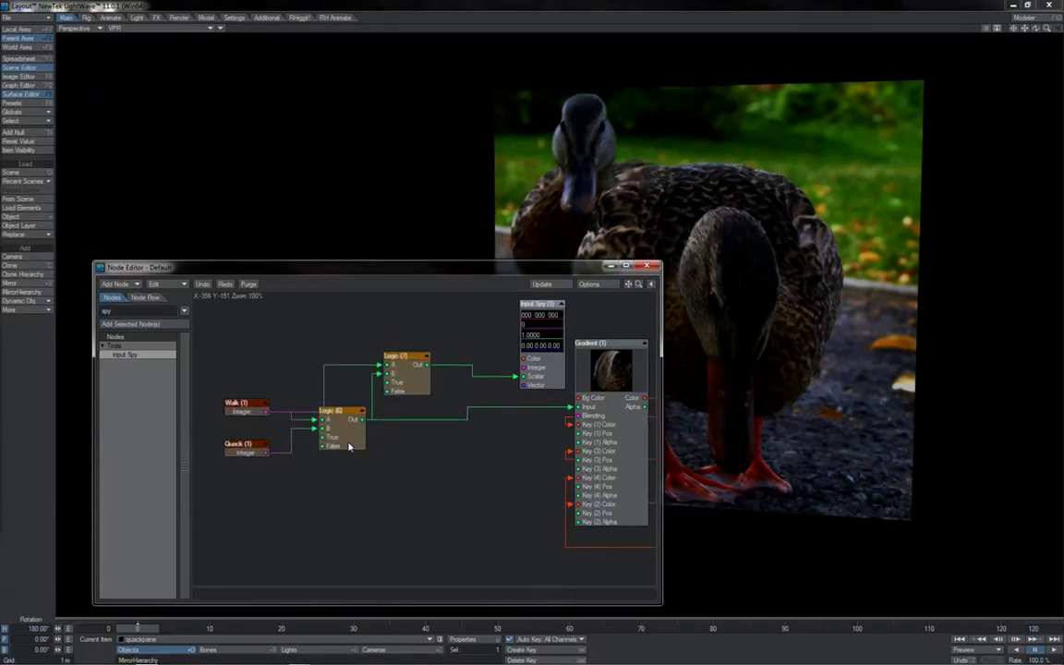
pyautogui.hotkey('ctrl', 'c')
pyautogui.hotkey('ctrl', 'v')
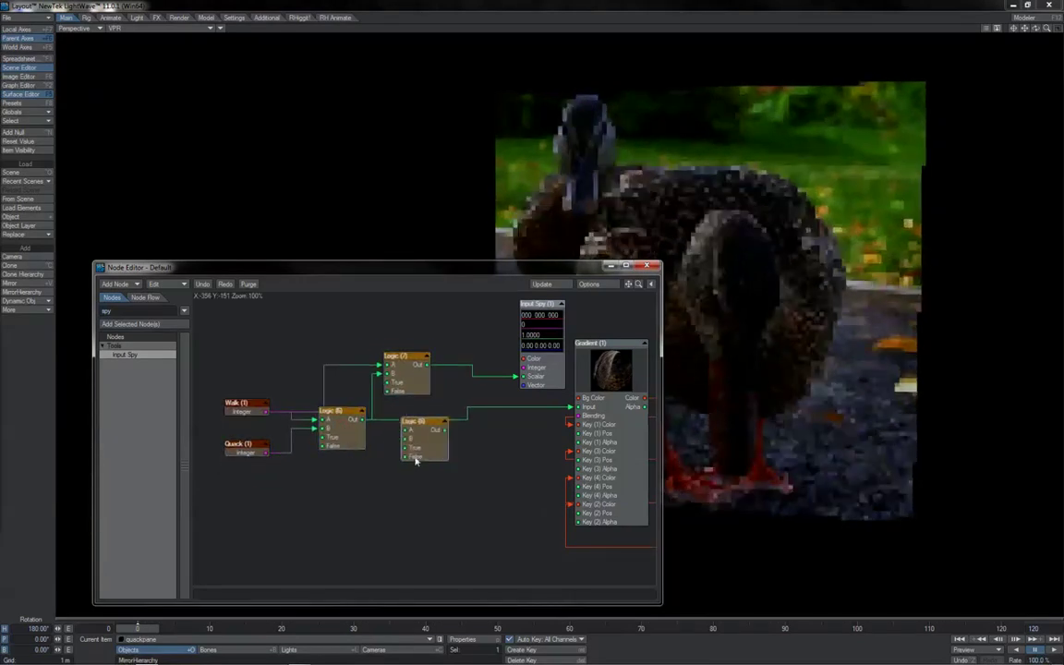
# Step: Place the pasted Logic node below the first one and connect Walk to its A input and Quack to its B input
pyautogui.moveTo(418, 441); pyautogui.dragTo(325, 502)
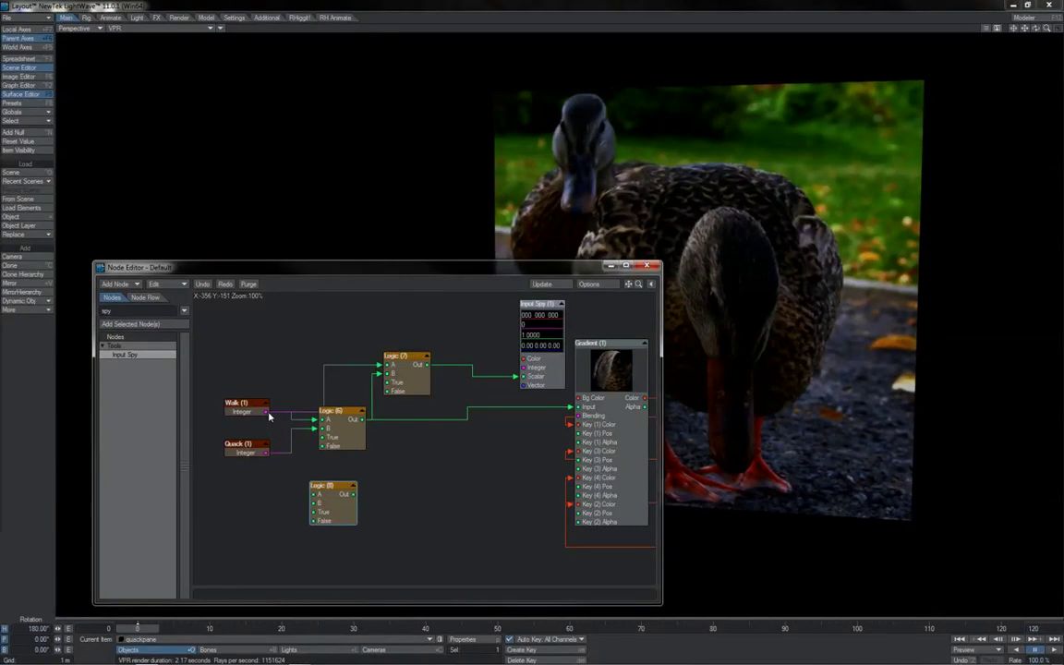
pyautogui.moveTo(267, 412); pyautogui.dragTo(314, 494)
pyautogui.moveTo(267, 452); pyautogui.dragTo(314, 502)
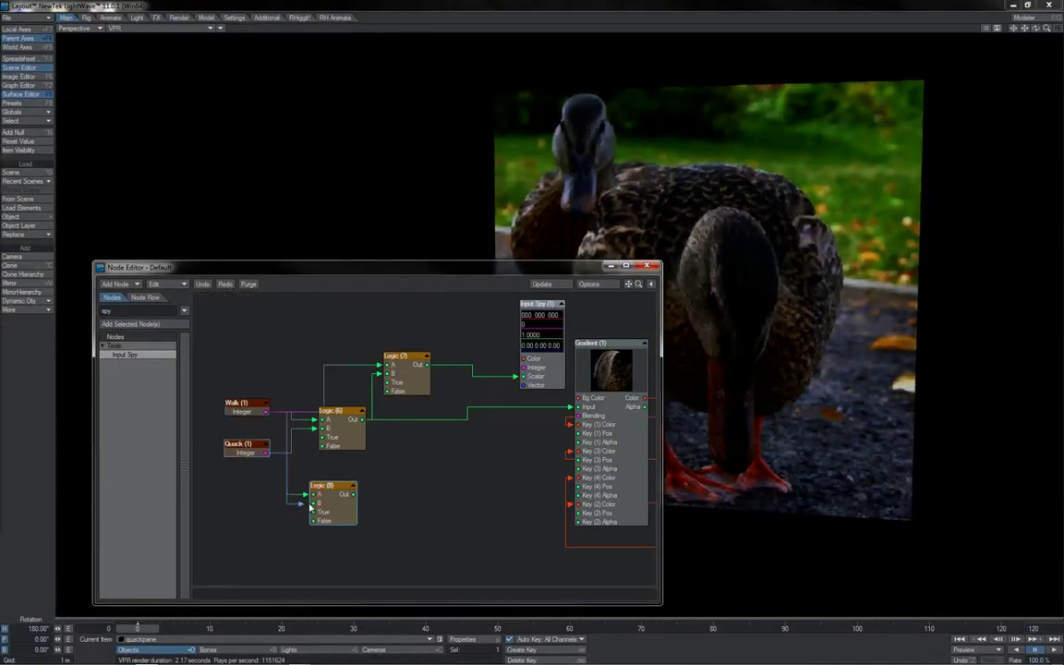
# Step: Set the new Logic node's operation to A Greater Than B and nudge it into line under the first Logic node
pyautogui.doubleClick(337, 503)
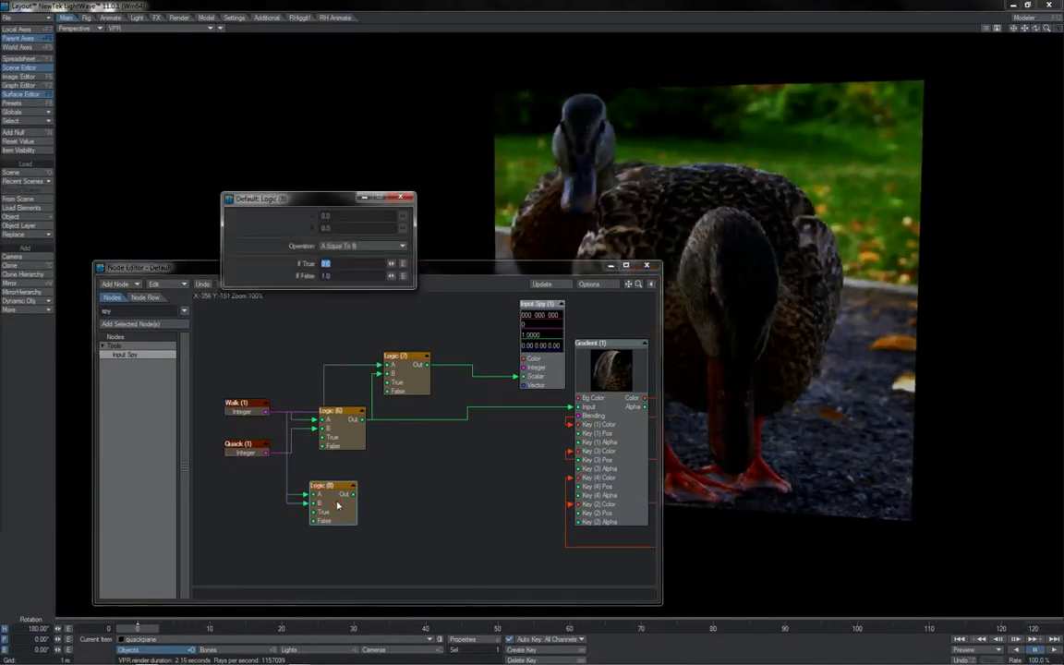
pyautogui.click(360, 246)
pyautogui.click(366, 265)
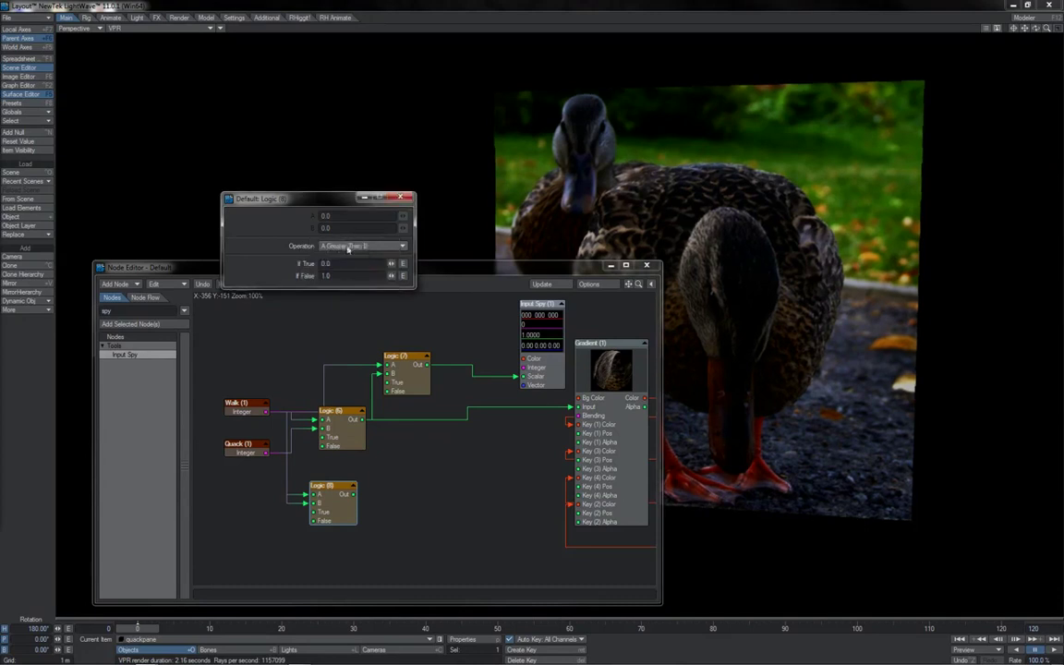
pyautogui.click(325, 263)
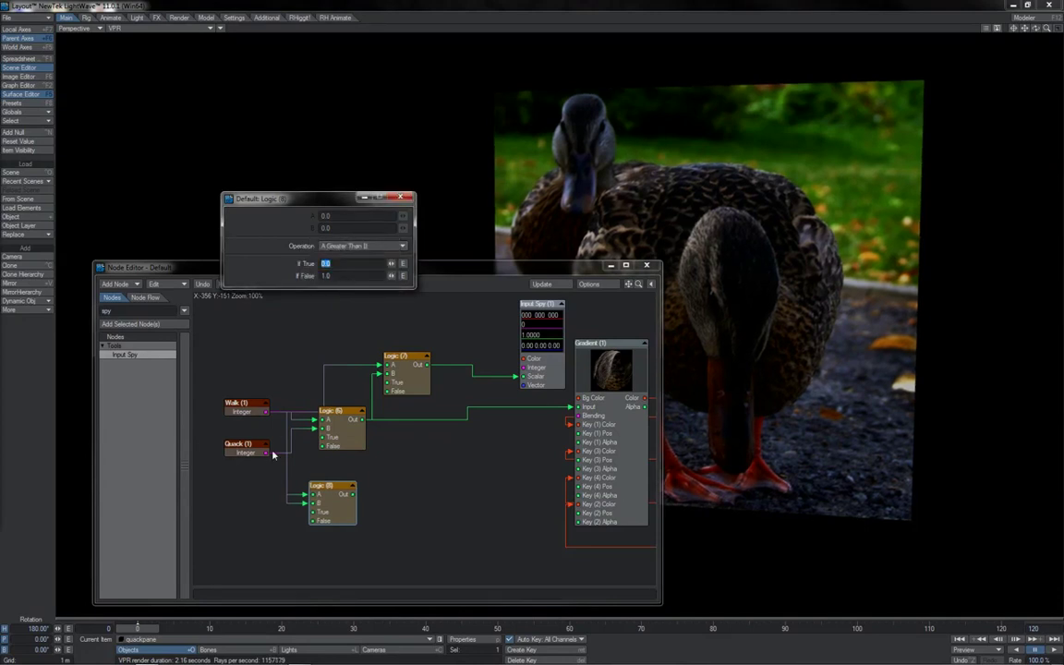
pyautogui.click(355, 497)
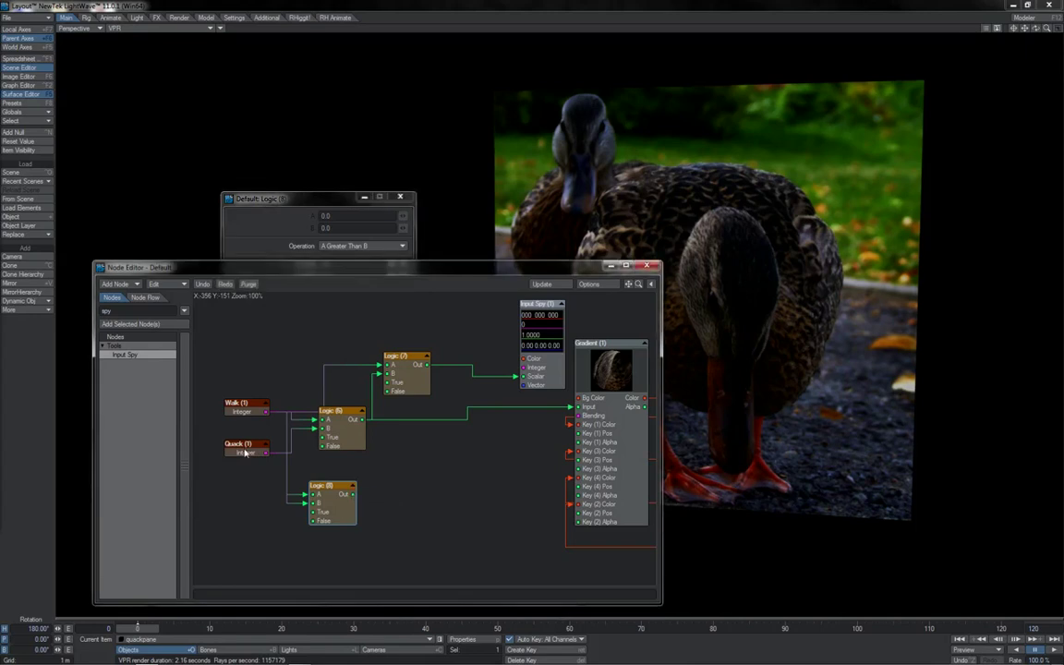
pyautogui.moveTo(354, 495); pyautogui.dragTo(249, 413)
pyautogui.moveTo(353, 498)
pyautogui.mouseDown()
pyautogui.moveTo(359, 488)
pyautogui.moveTo(381, 511)
pyautogui.moveTo(382, 469)
pyautogui.moveTo(387, 500)
pyautogui.moveTo(373, 475)
pyautogui.moveTo(358, 503)
pyautogui.mouseUp()
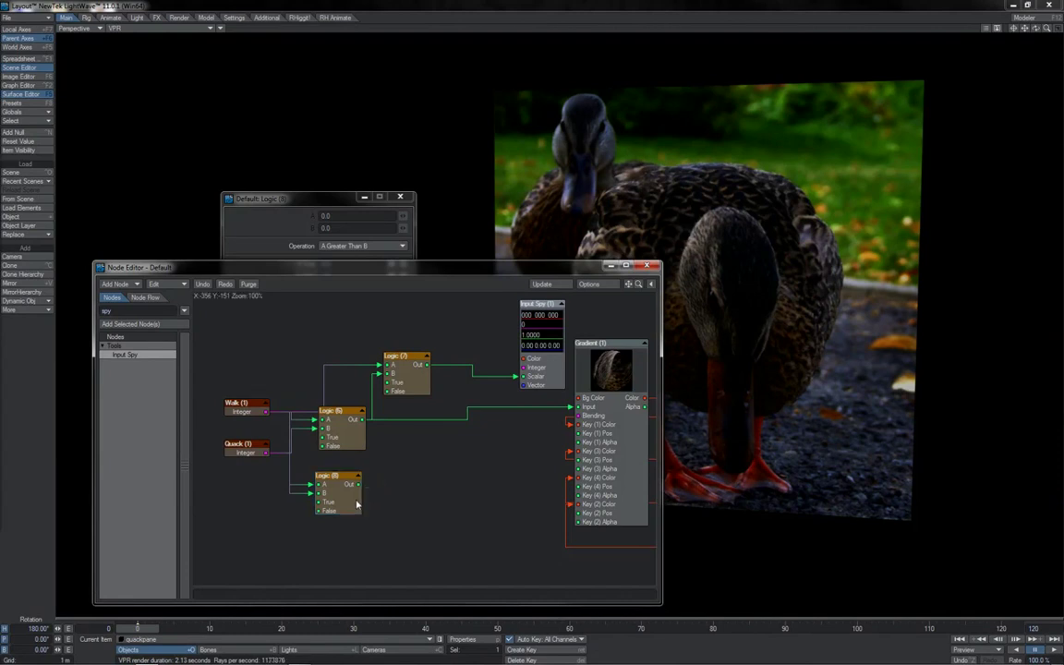
# Step: Duplicate the A Greater Than B Logic node and connect Walk and Quack to the copy's A and B inputs
pyautogui.click(357, 503)
pyautogui.hotkey('ctrl', 'c')
pyautogui.hotkey('ctrl', 'v')
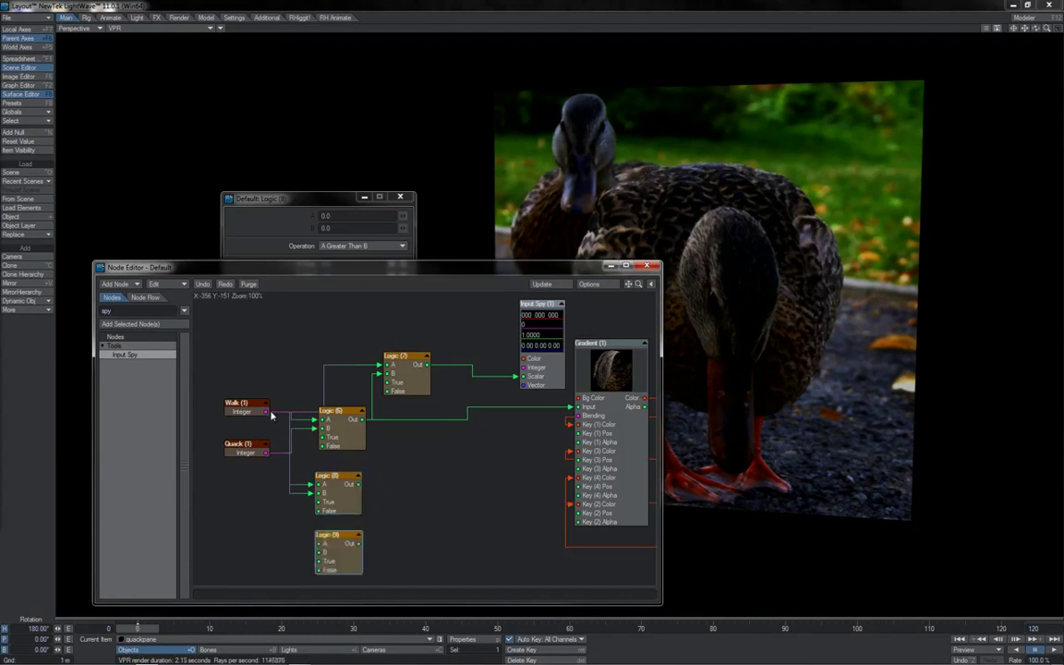
pyautogui.moveTo(269, 416); pyautogui.dragTo(319, 544)
pyautogui.moveTo(266, 453); pyautogui.dragTo(316, 551)
# Step: Set the duplicated Logic node's operation to A Less Than B
pyautogui.click(340, 245)
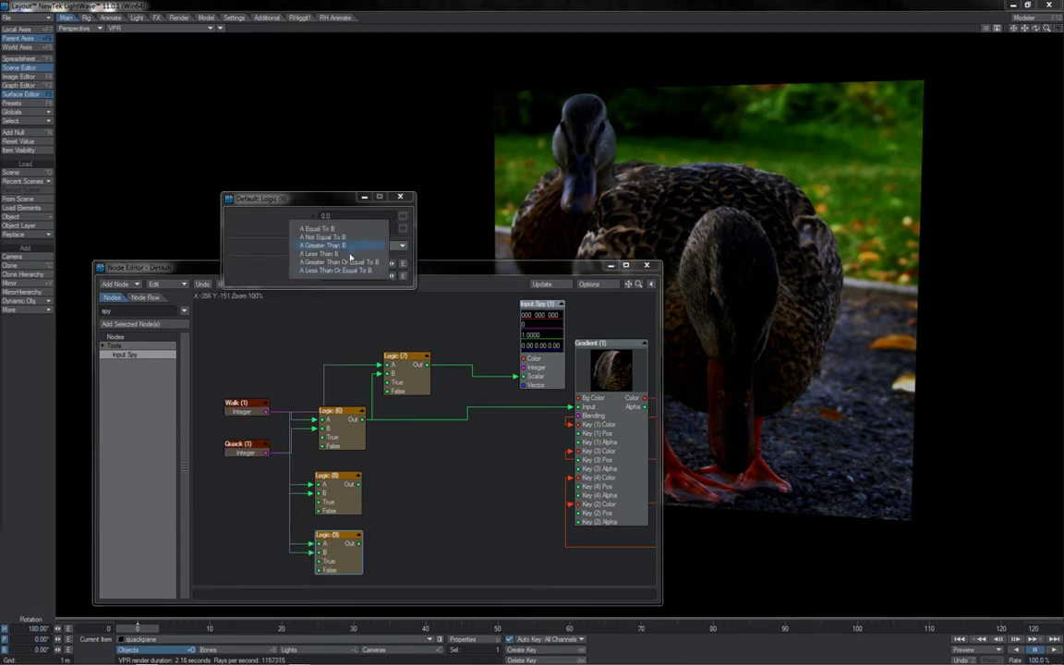
pyautogui.click(351, 271)
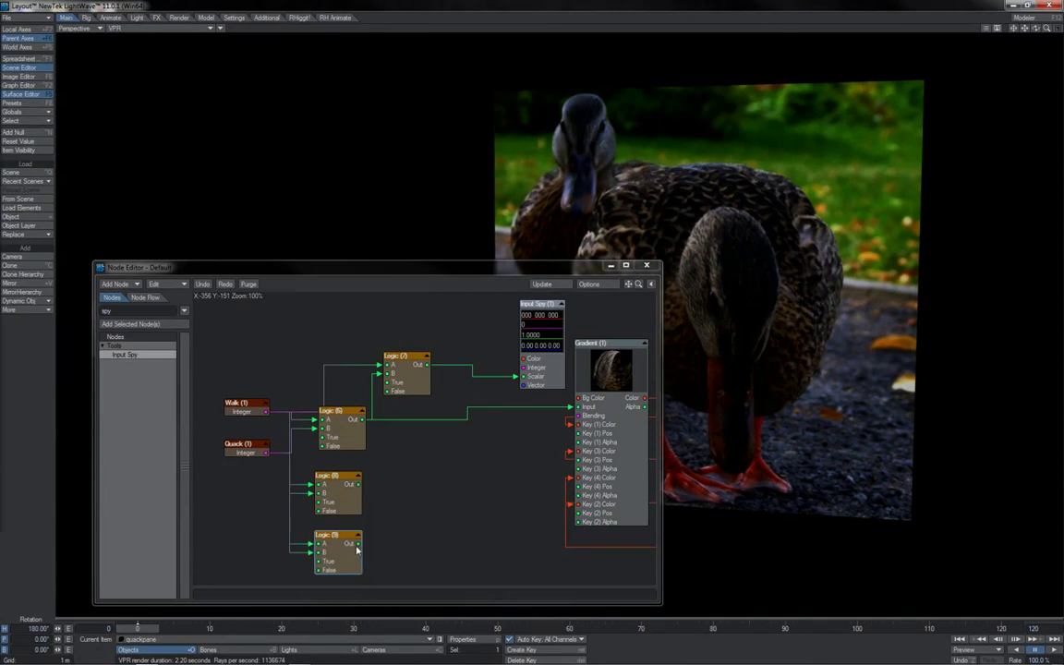
pyautogui.moveTo(359, 543); pyautogui.dragTo(380, 544)
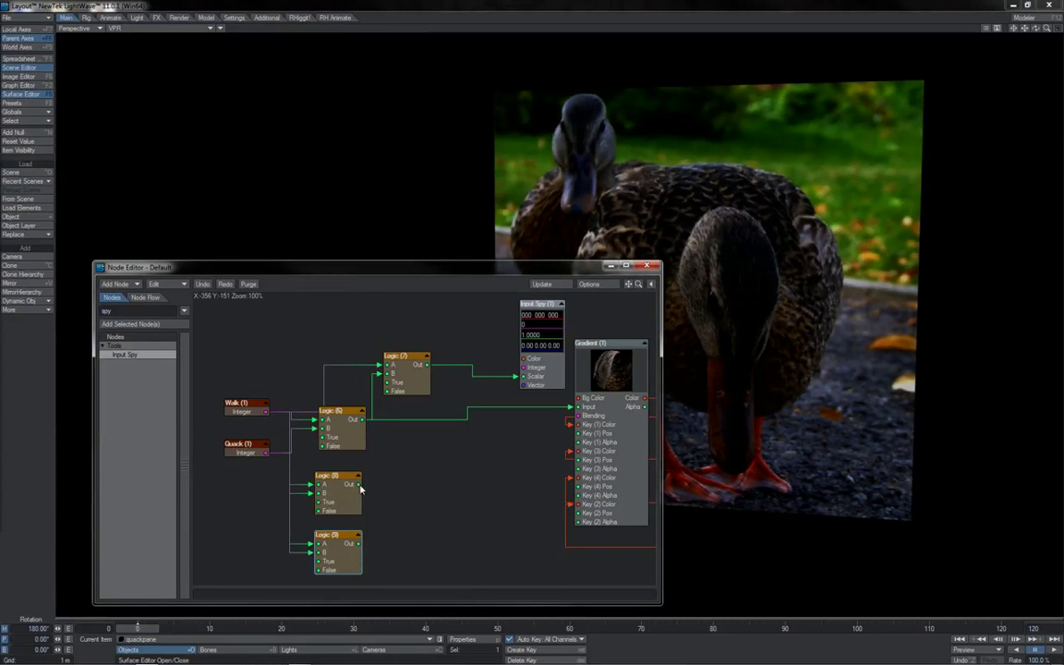
pyautogui.moveTo(359, 484); pyautogui.dragTo(386, 487)
pyautogui.moveTo(359, 542); pyautogui.dragTo(397, 545)
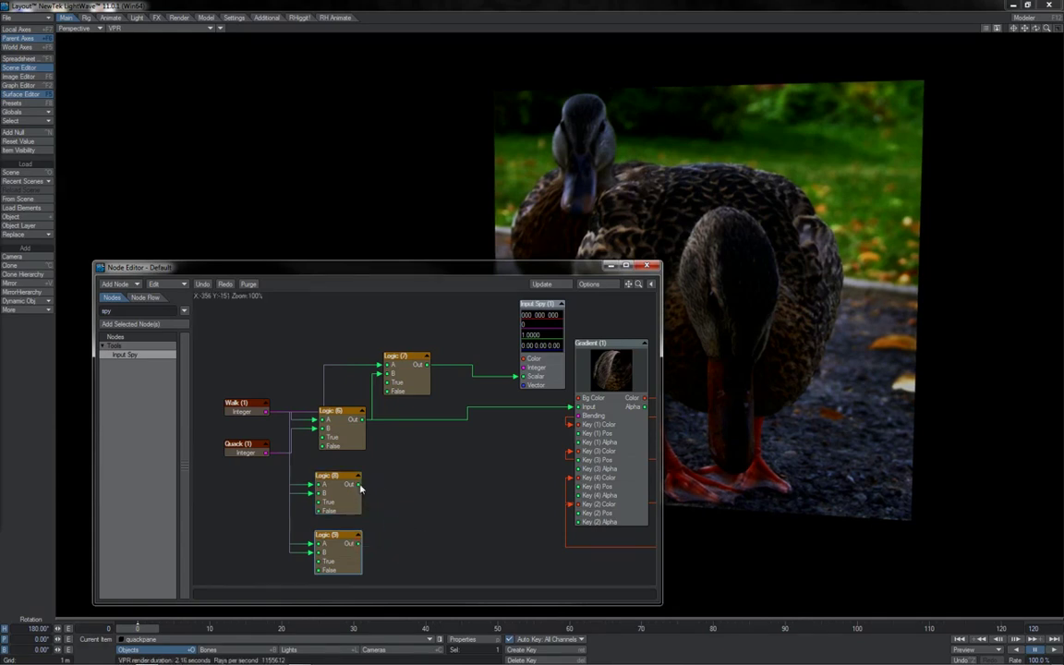
pyautogui.moveTo(358, 484); pyautogui.dragTo(390, 490)
pyautogui.moveTo(360, 547); pyautogui.dragTo(407, 540)
# Step: Connect the output of the second Logic node, the one feeding Input Spy, to the Gradient's Input
pyautogui.doubleClick(242, 449)
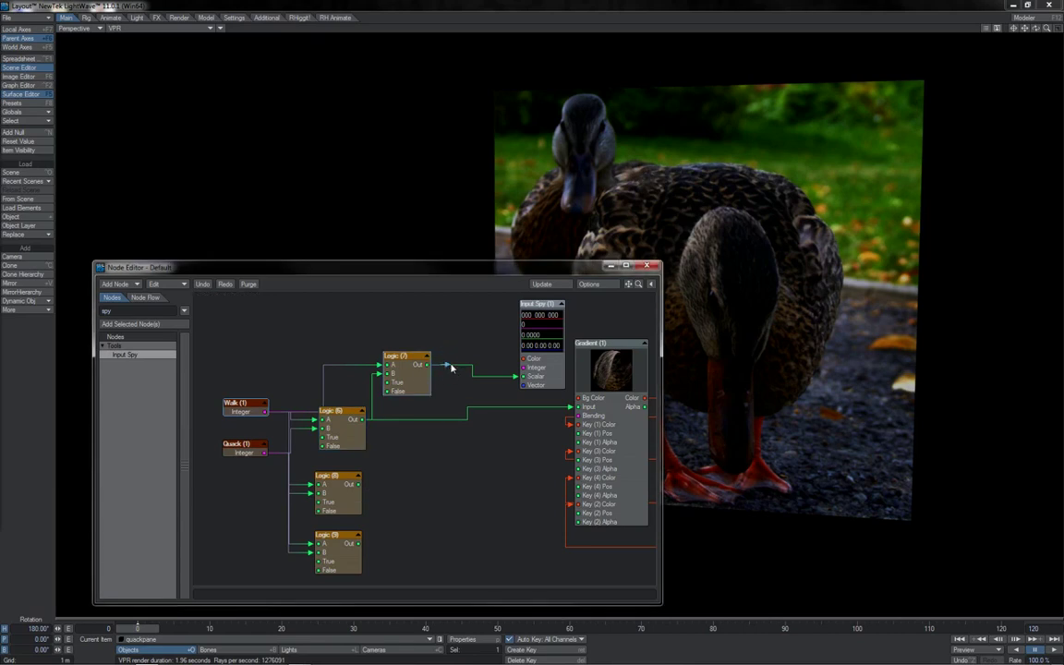
pyautogui.moveTo(451, 368); pyautogui.dragTo(573, 406)
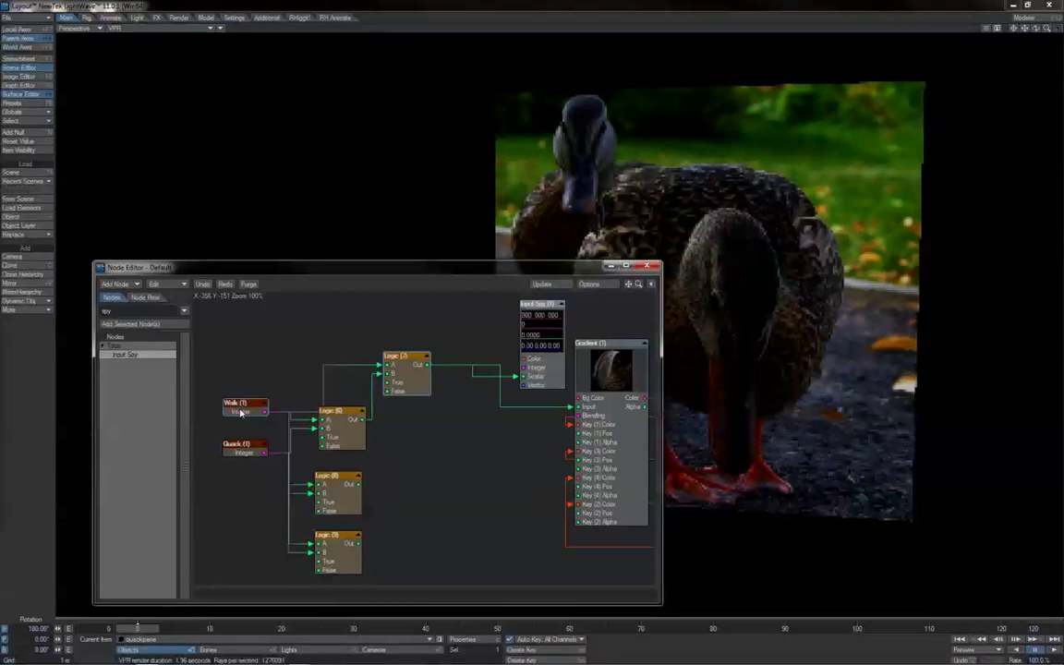
# Step: Check the Walk and Quack integers and set Quack to 0 to test the displayed image
pyautogui.doubleClick(240, 411)
pyautogui.doubleClick(242, 447)
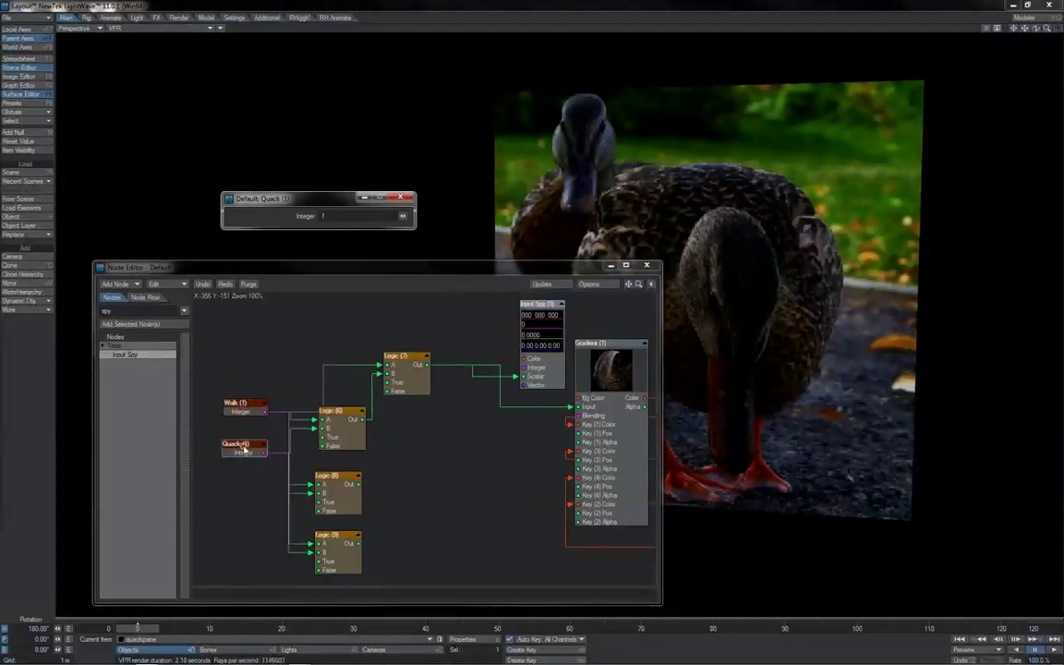
pyautogui.click(246, 411)
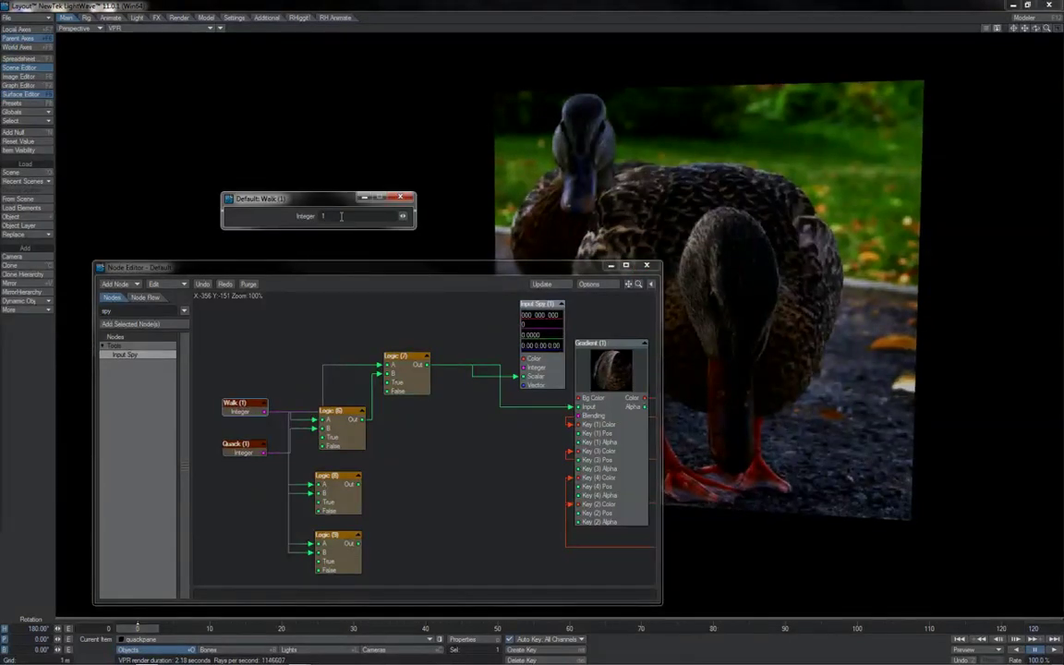
pyautogui.click(239, 447)
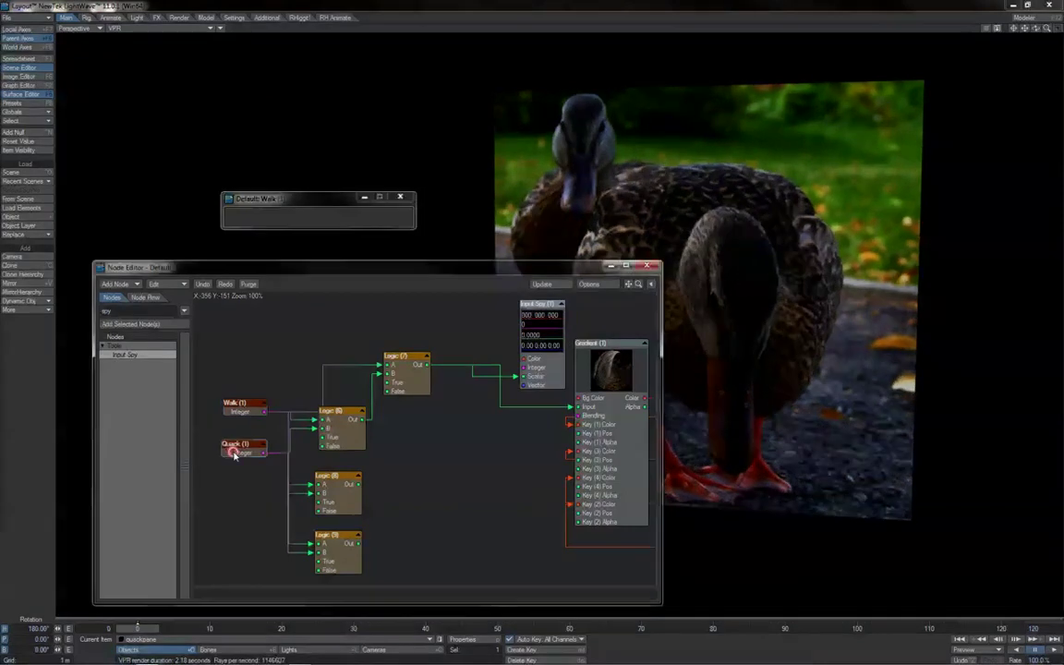
pyautogui.moveTo(328, 215); pyautogui.dragTo(315, 216)
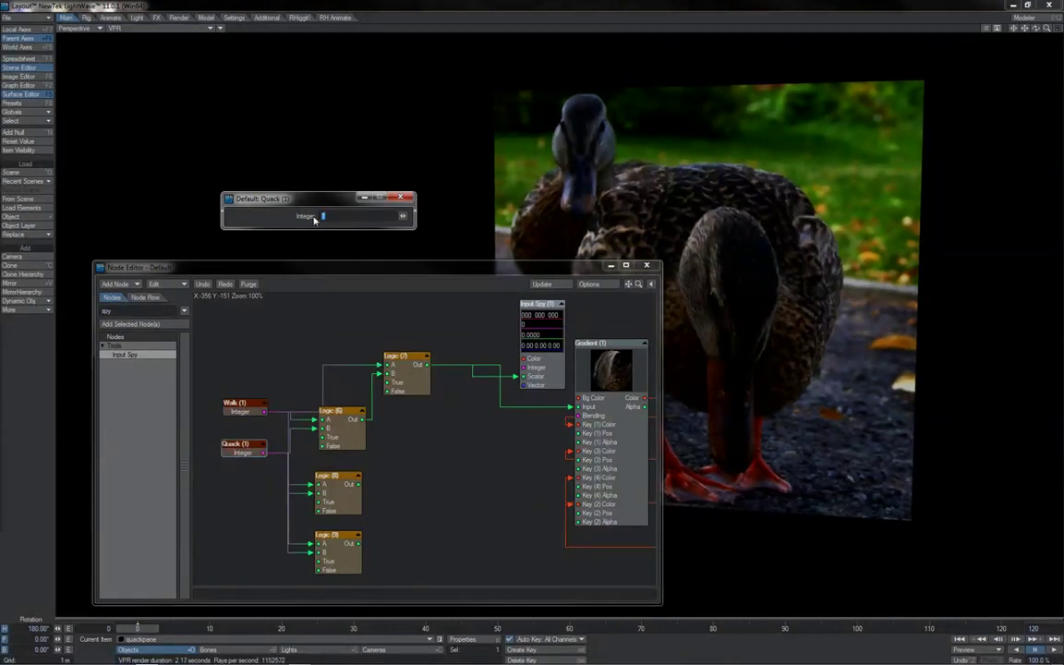
pyautogui.press('Return')
pyautogui.click(399, 197)
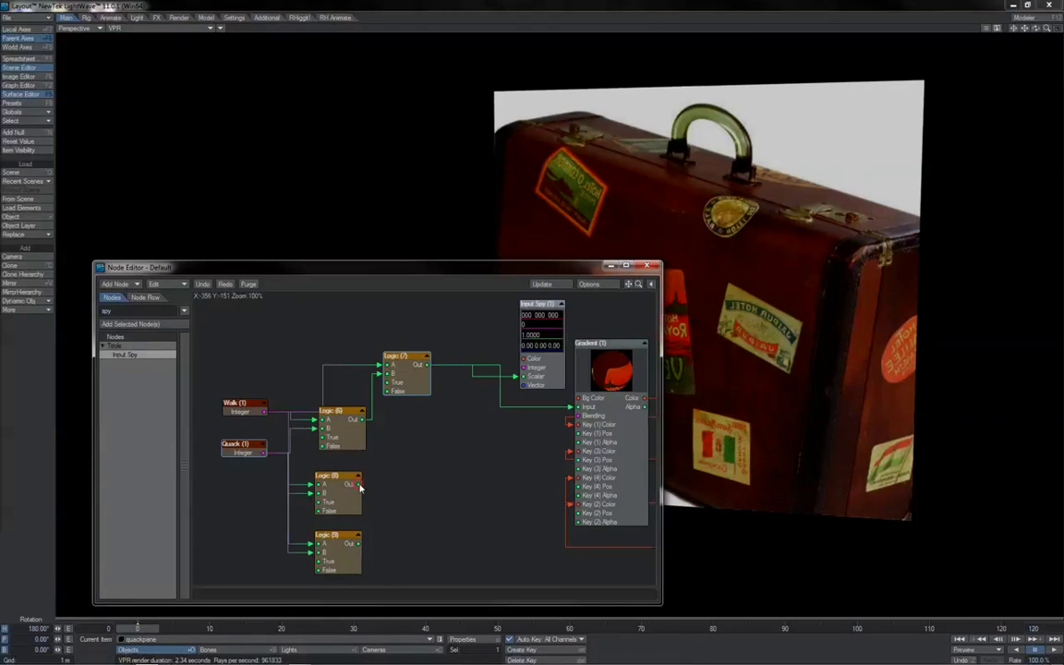
# Step: Examine the positions of the Gradient's keys and compare them with the Walk and Quack integers and the second Logic node's output
pyautogui.moveTo(360, 484); pyautogui.dragTo(402, 494)
pyautogui.moveTo(358, 544); pyautogui.dragTo(389, 556)
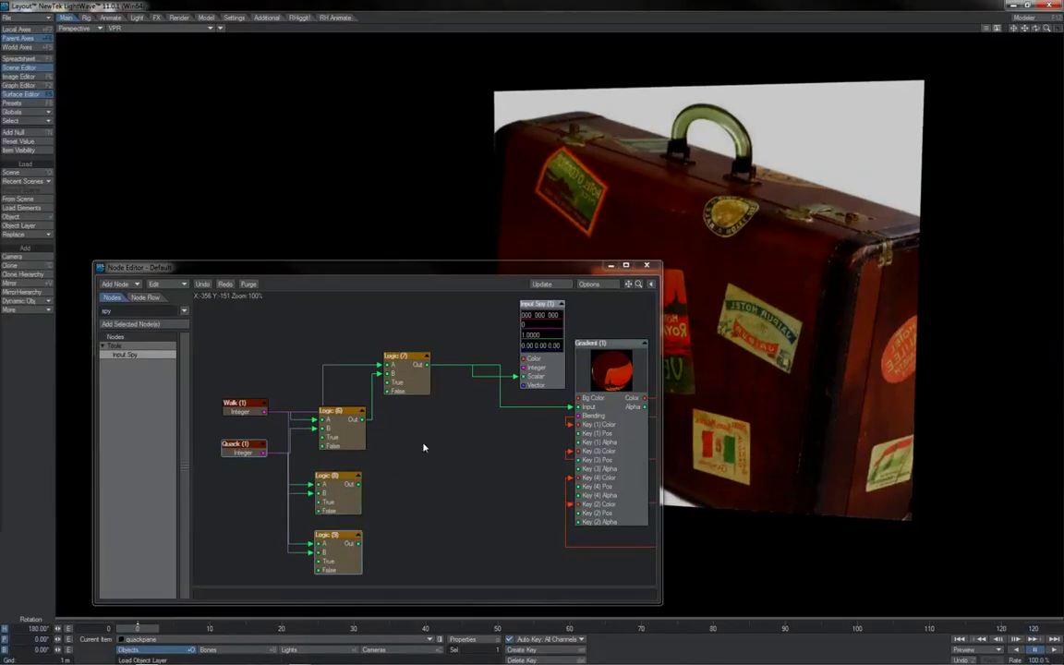
pyautogui.doubleClick(609, 365)
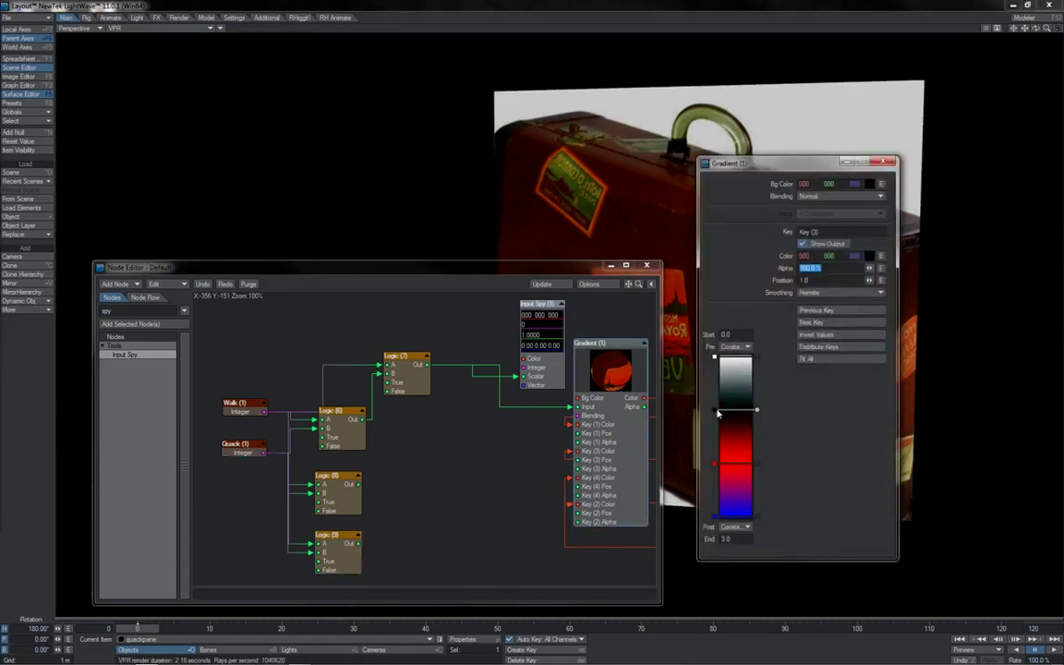
pyautogui.click(716, 409)
pyautogui.click(714, 358)
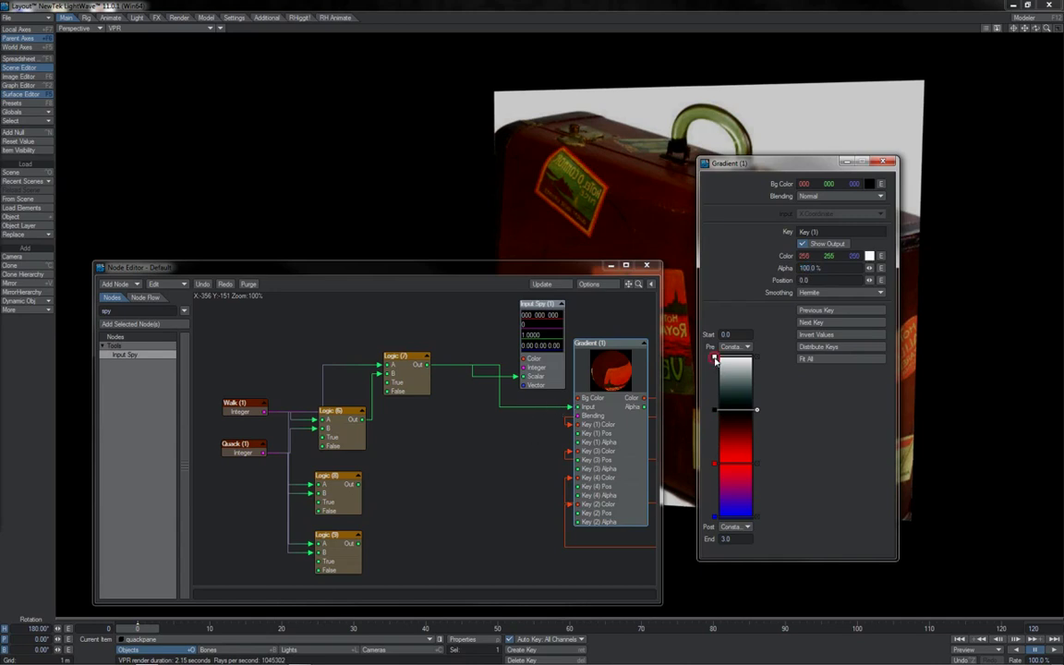
pyautogui.click(714, 410)
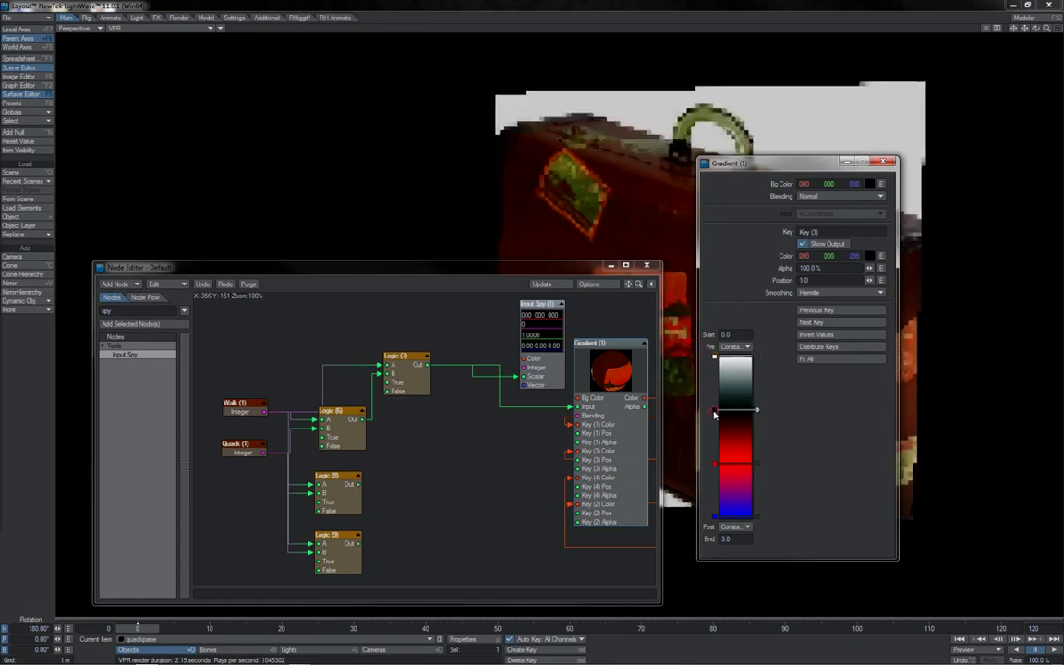
pyautogui.click(716, 462)
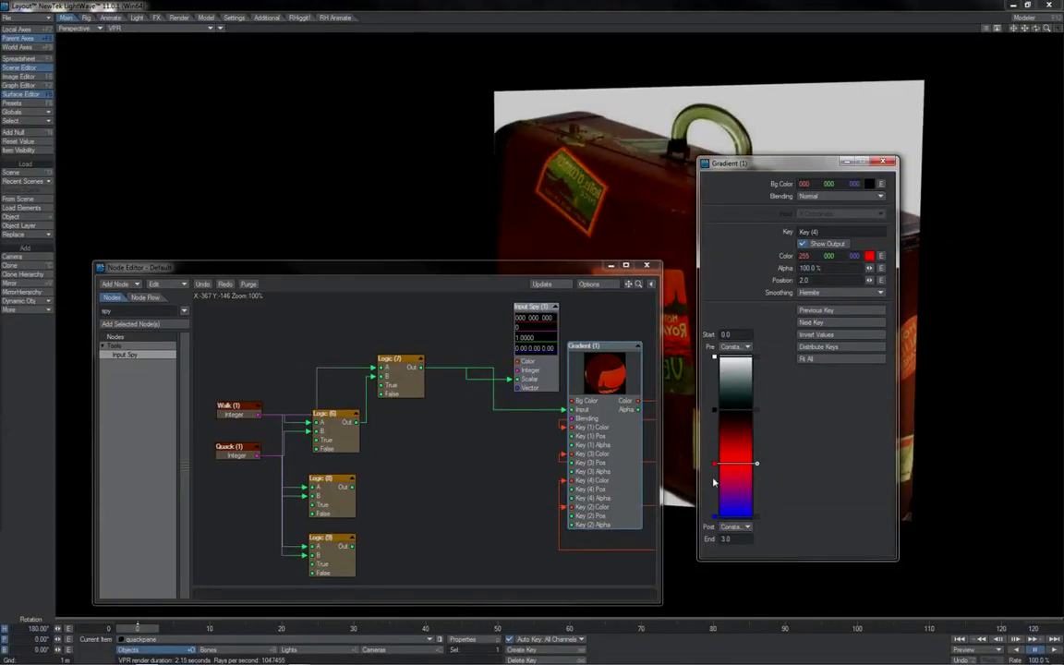
pyautogui.doubleClick(233, 412)
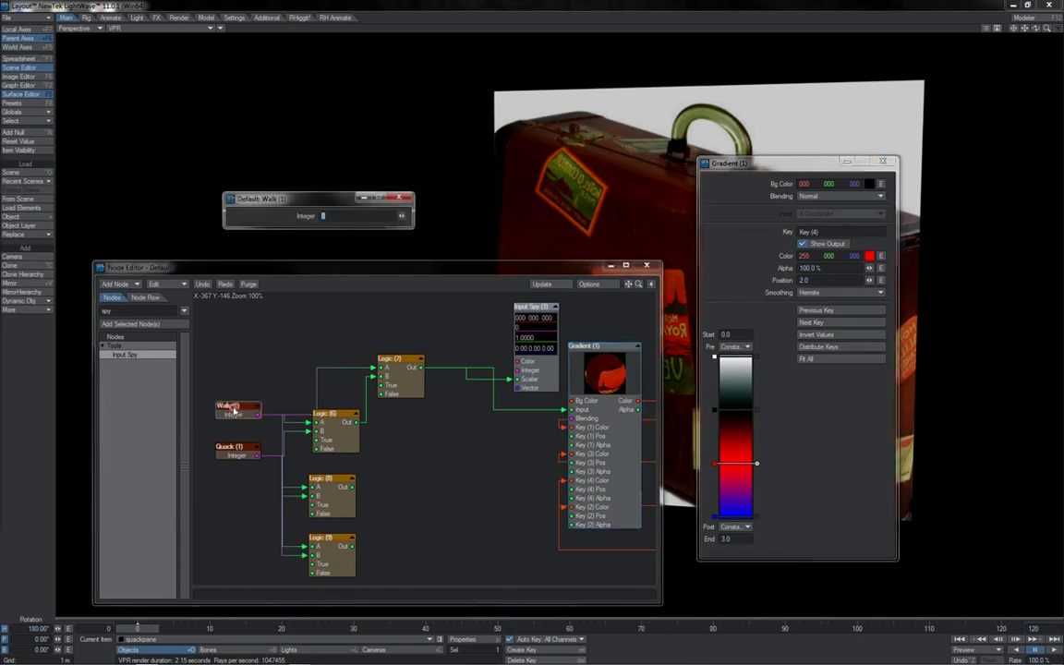
pyautogui.doubleClick(242, 447)
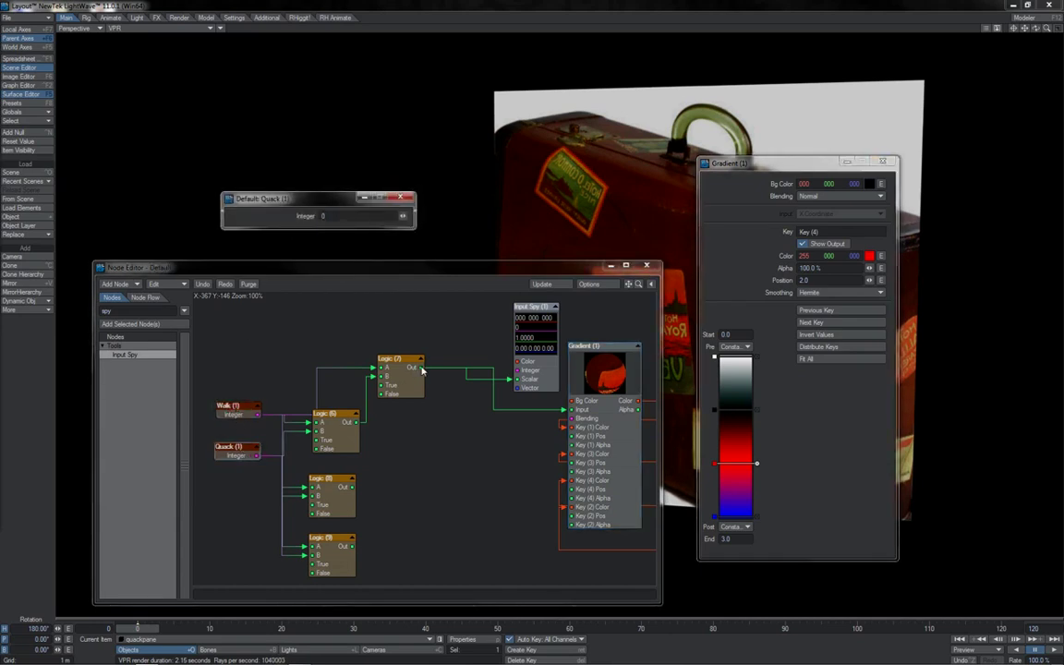
pyautogui.moveTo(422, 370); pyautogui.dragTo(444, 377)
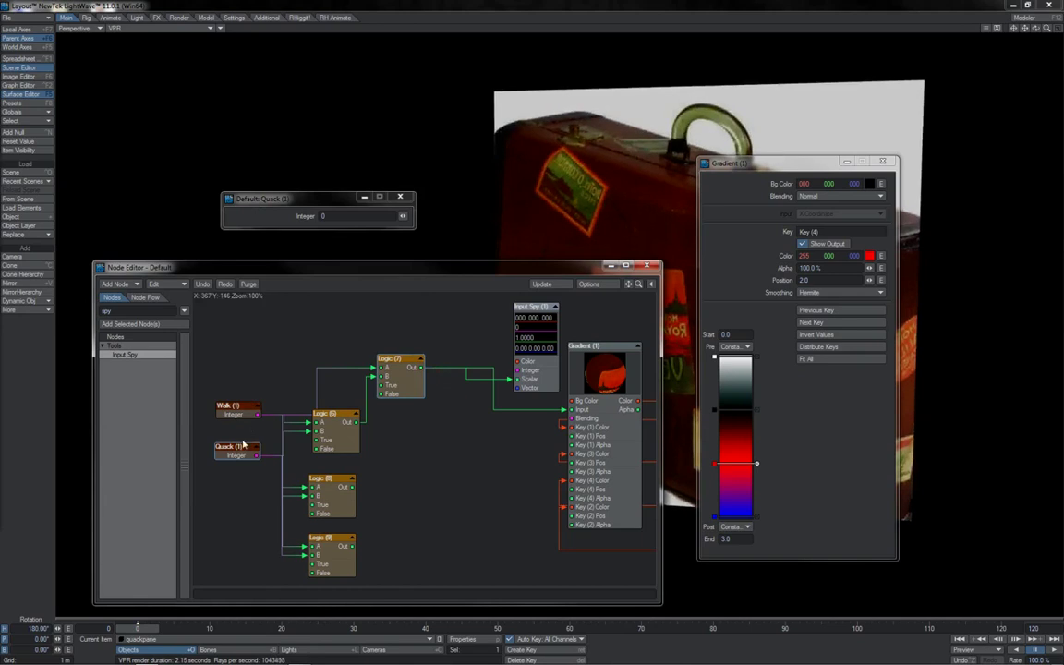
# Step: Connect the A Greater Than B Logic node's output to Input Spy's Scalar and set the node's If True value to 1
pyautogui.moveTo(351, 487); pyautogui.dragTo(509, 379)
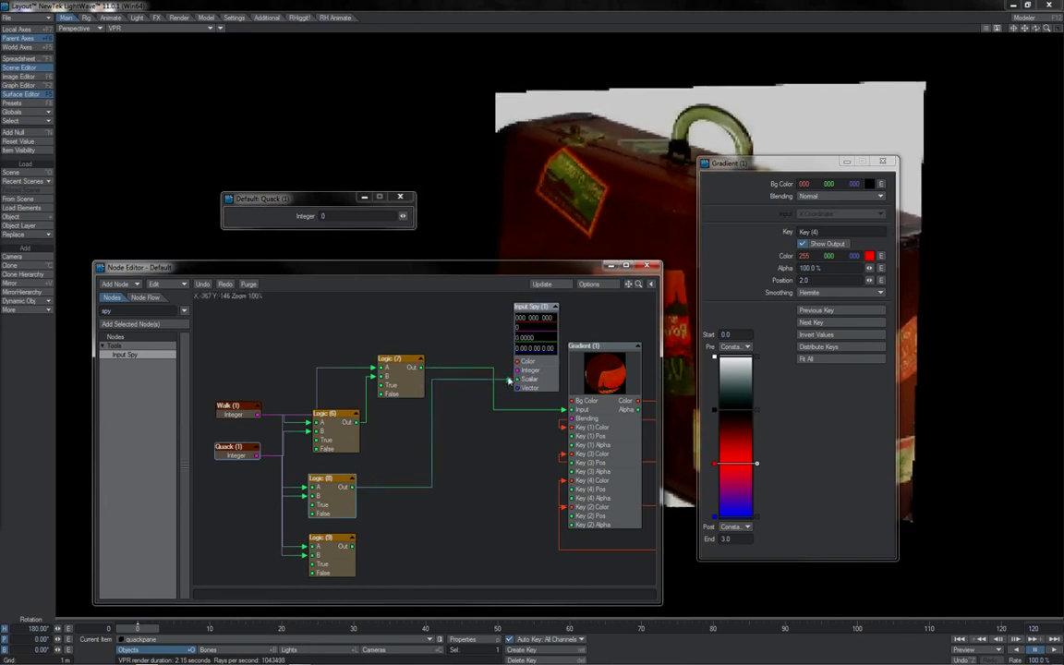
pyautogui.click(338, 492)
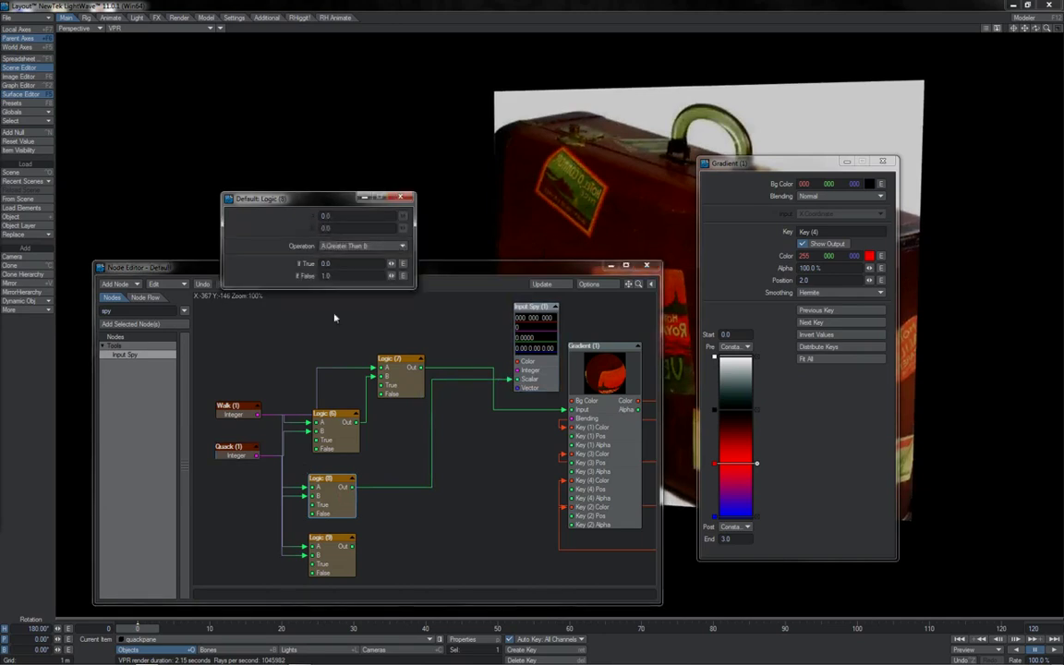
pyautogui.click(308, 264)
pyautogui.write('1')
pyautogui.press('Tab')
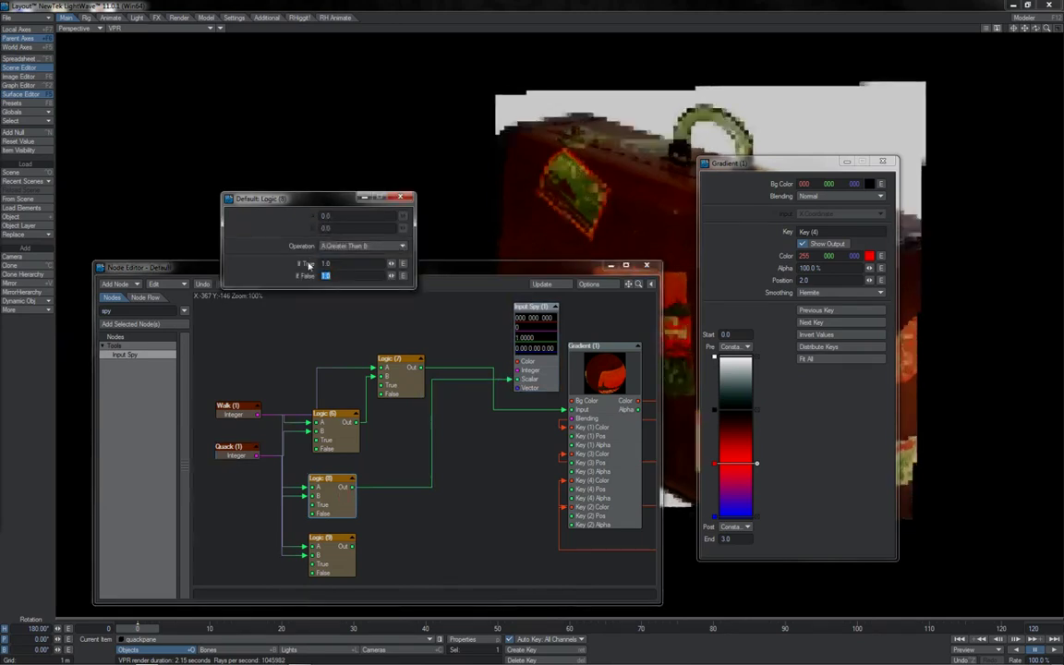
pyautogui.click(399, 197)
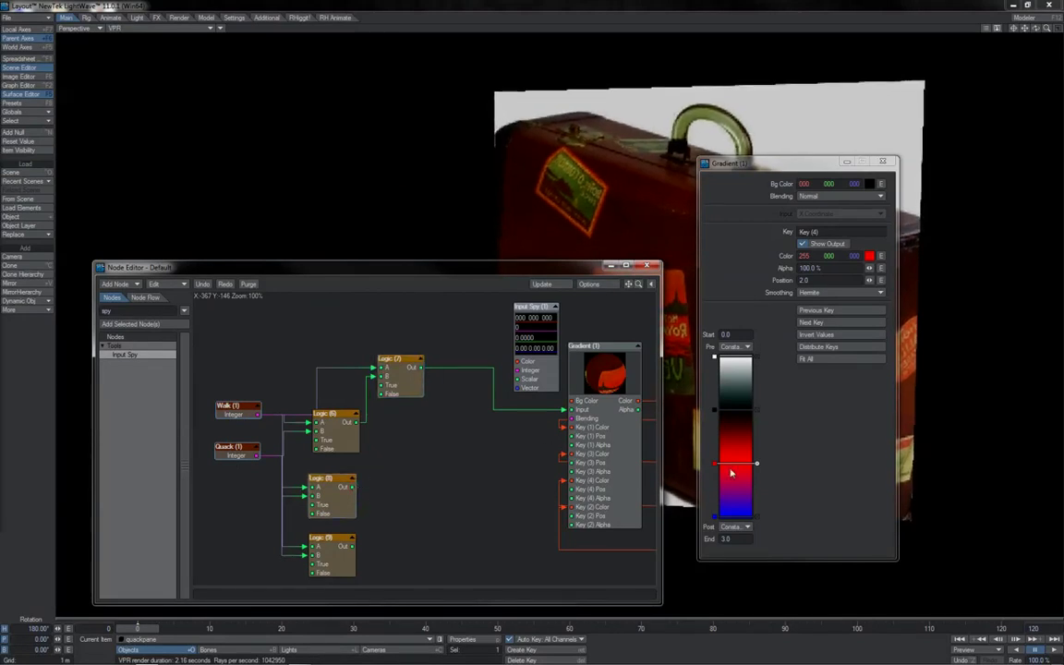
# Step: Add a scalar Add node that sums the second and A Greater Than B Logic nodes' outputs and feeds the Gradient's Input
pyautogui.doubleClick(102, 312)
pyautogui.write('add')
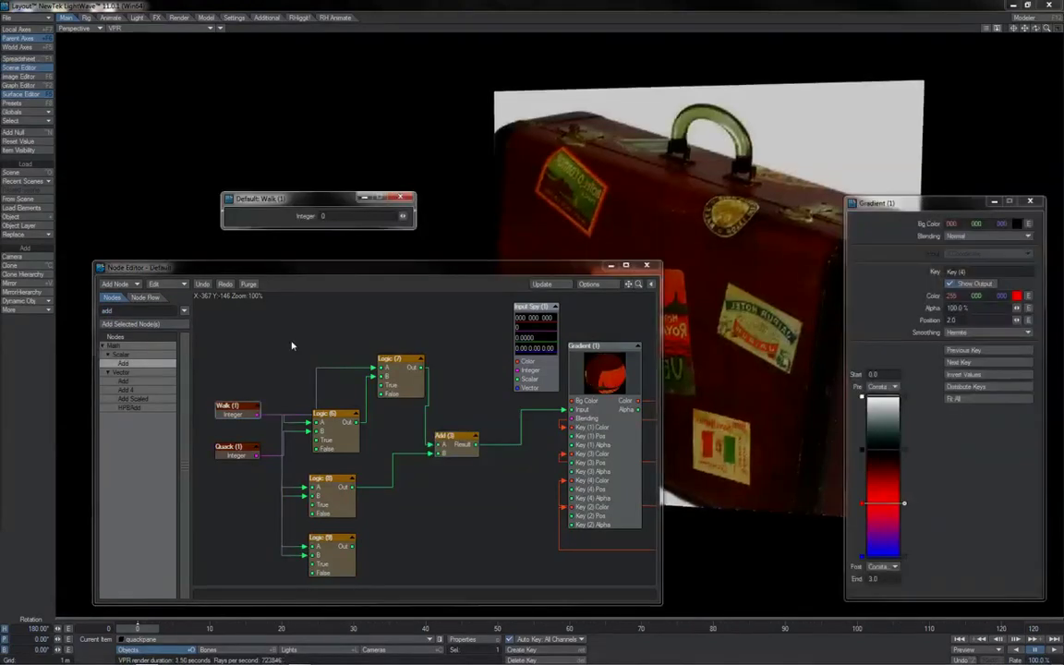
# Step: Set the Quack integer to 1 and the Walk integer to 0 to test the opposite case
pyautogui.click(258, 452)
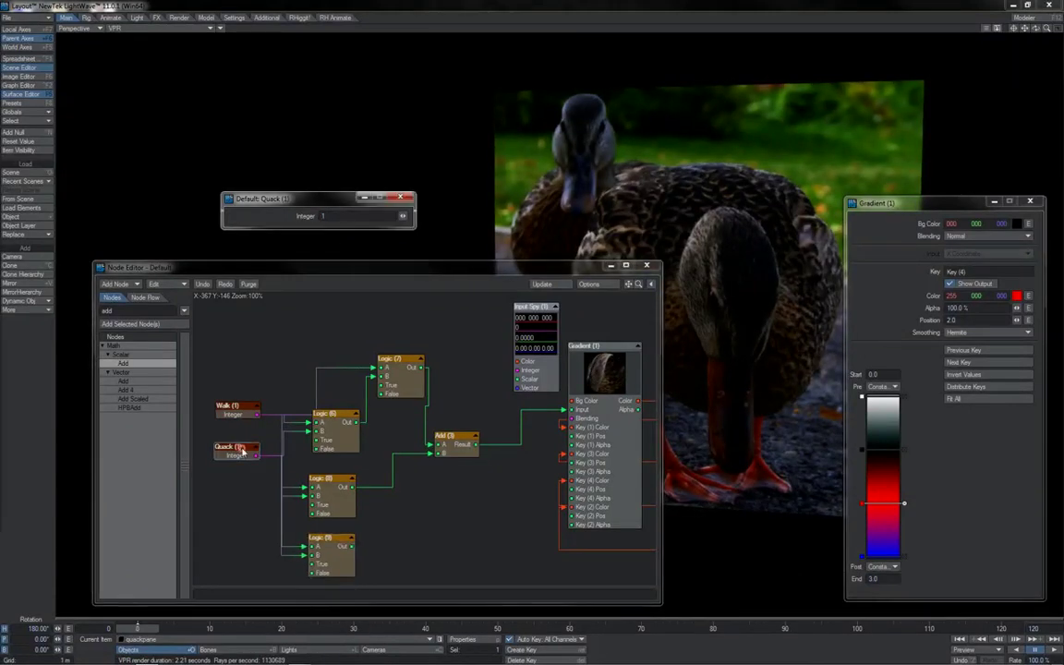
pyautogui.click(234, 416)
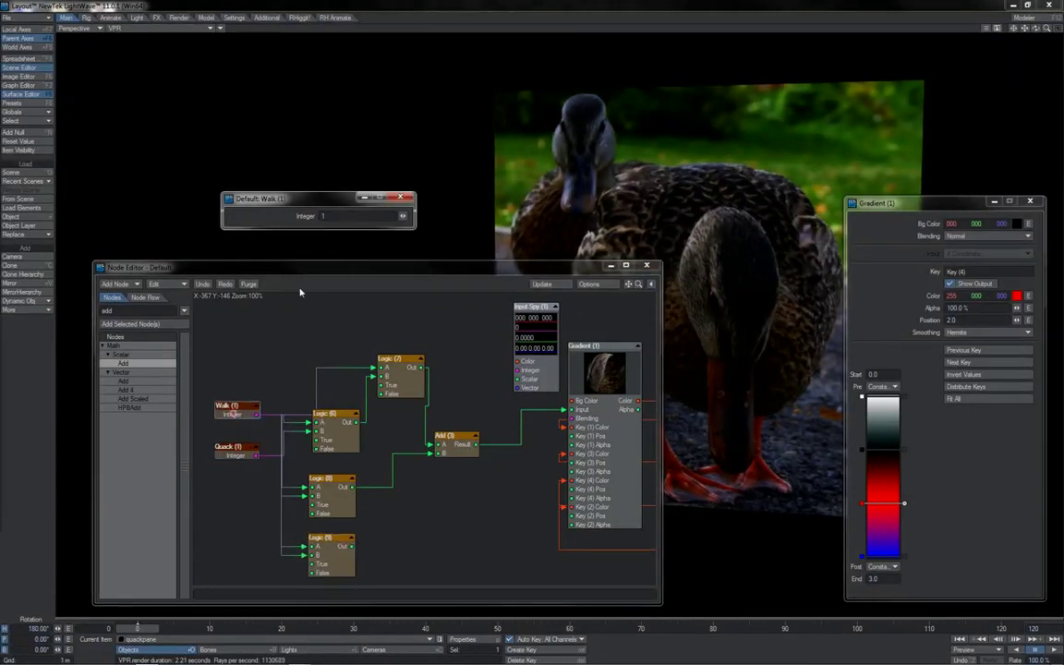
pyautogui.click(327, 213)
pyautogui.click(400, 197)
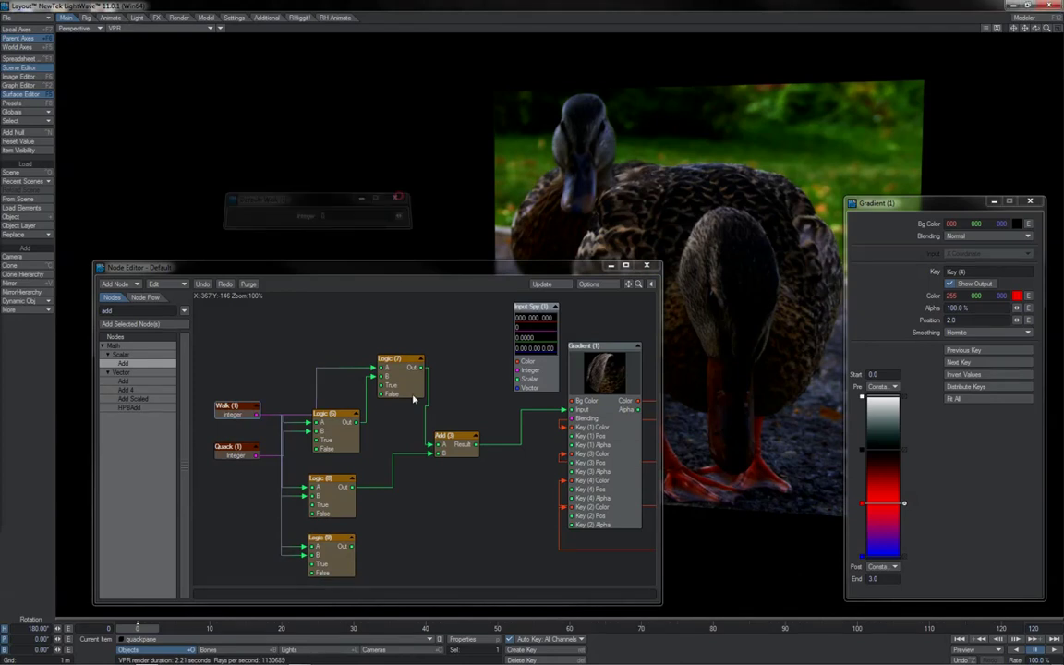
# Step: Connect the Add node's result to Input Spy's Scalar and set the A Less Than B Logic node's If True to 3 and If False to 0
pyautogui.moveTo(422, 368); pyautogui.dragTo(524, 386)
pyautogui.moveTo(352, 487); pyautogui.dragTo(520, 380)
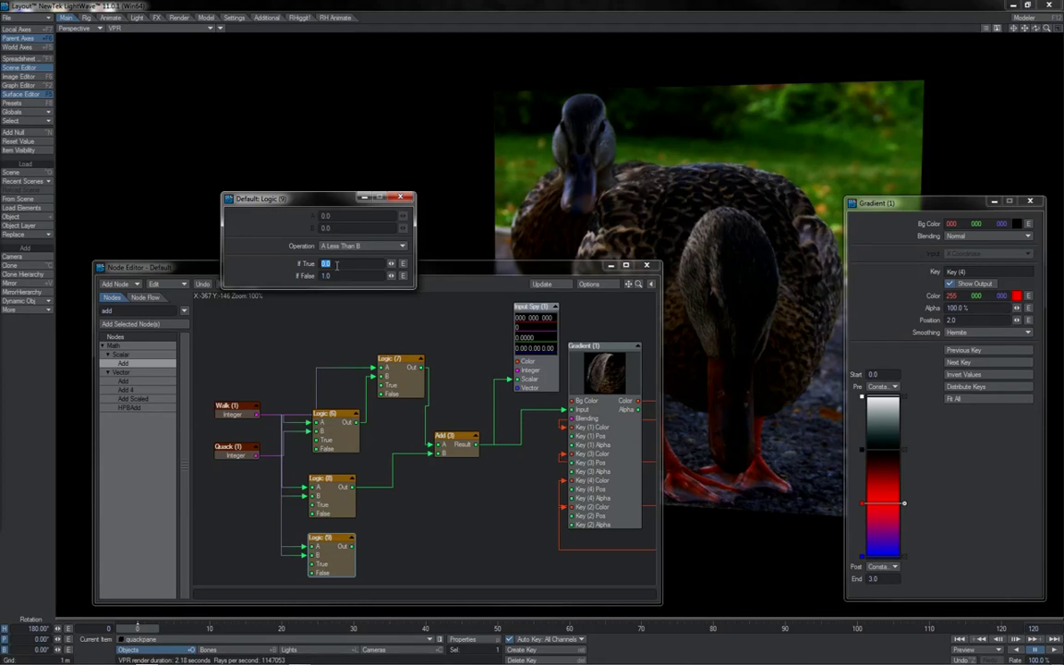
pyautogui.press('Tab')
pyautogui.write('0')
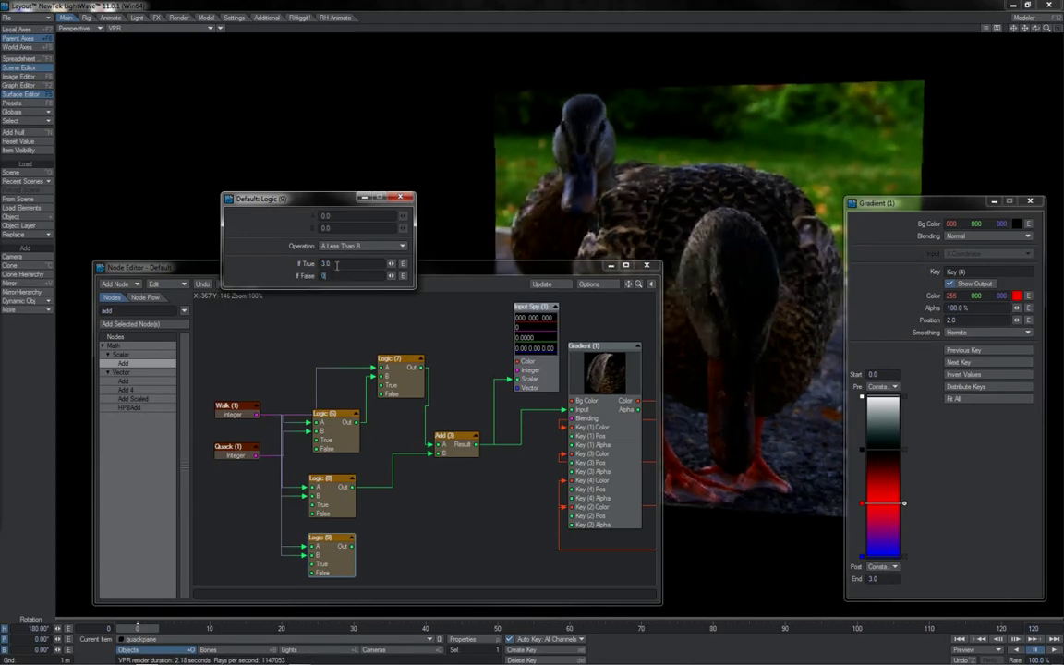
pyautogui.click(400, 196)
# Step: Duplicate the Add node to sum the first Add result and the A Less Than B Logic output, and connect its result to the Gradient's Input
pyautogui.click(460, 452)
pyautogui.hotkey('ctrl', 'c')
pyautogui.hotkey('ctrl', 'v')
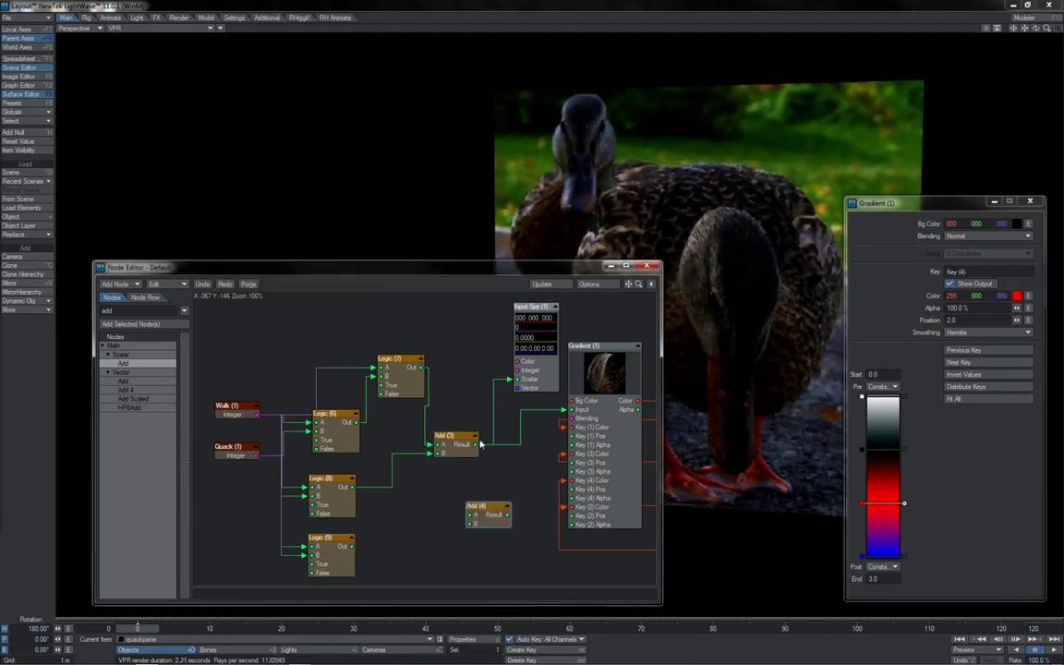
pyautogui.moveTo(476, 444); pyautogui.dragTo(473, 514)
pyautogui.moveTo(352, 545); pyautogui.dragTo(477, 528)
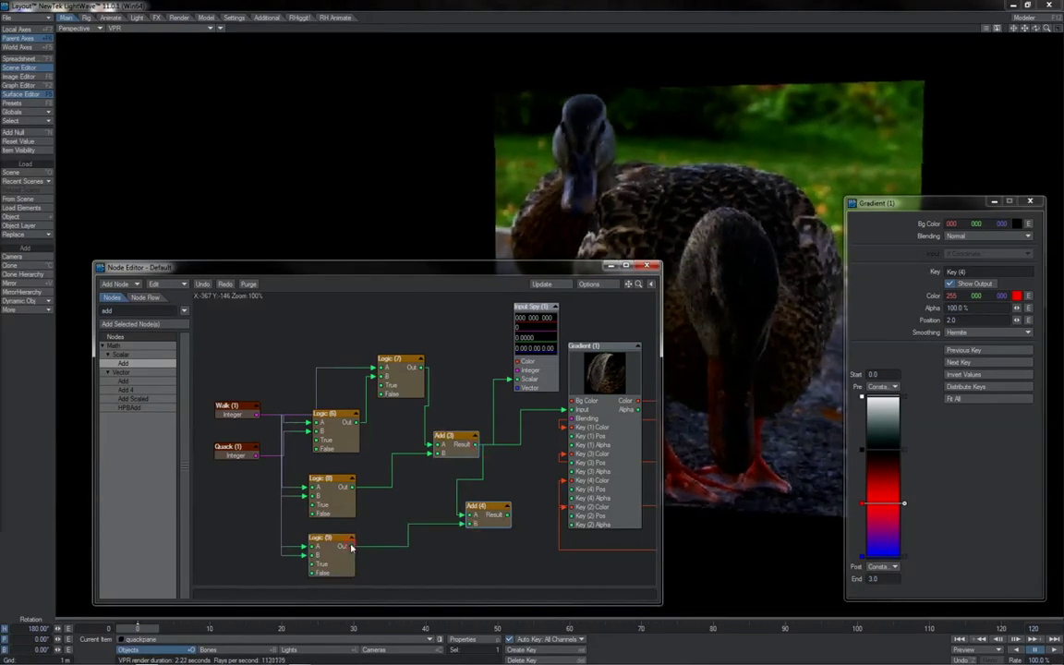
pyautogui.moveTo(507, 515); pyautogui.dragTo(572, 410)
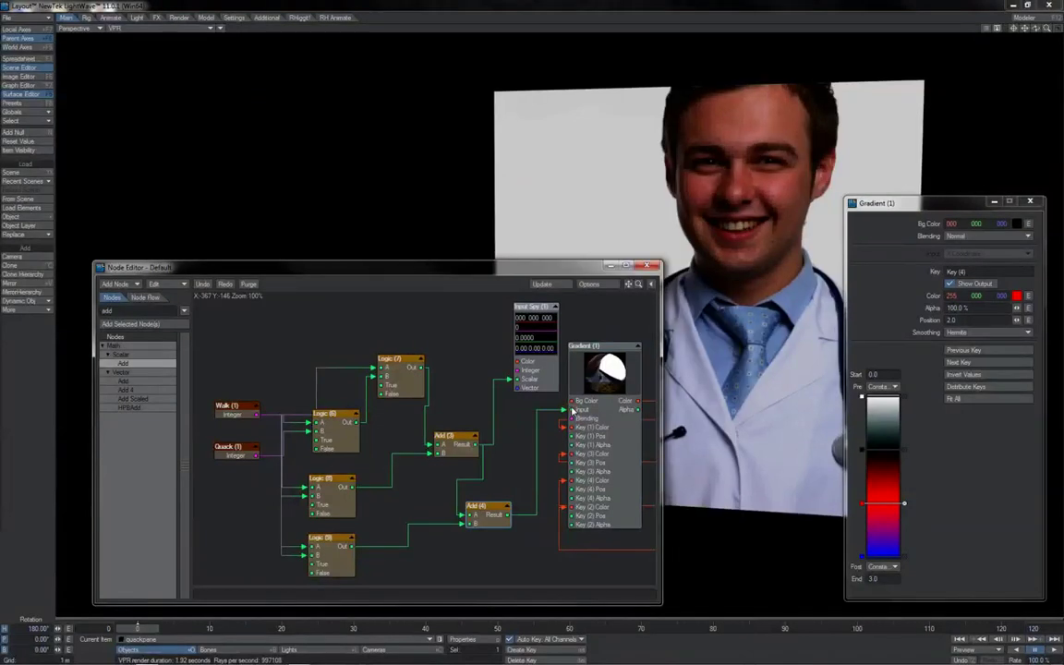